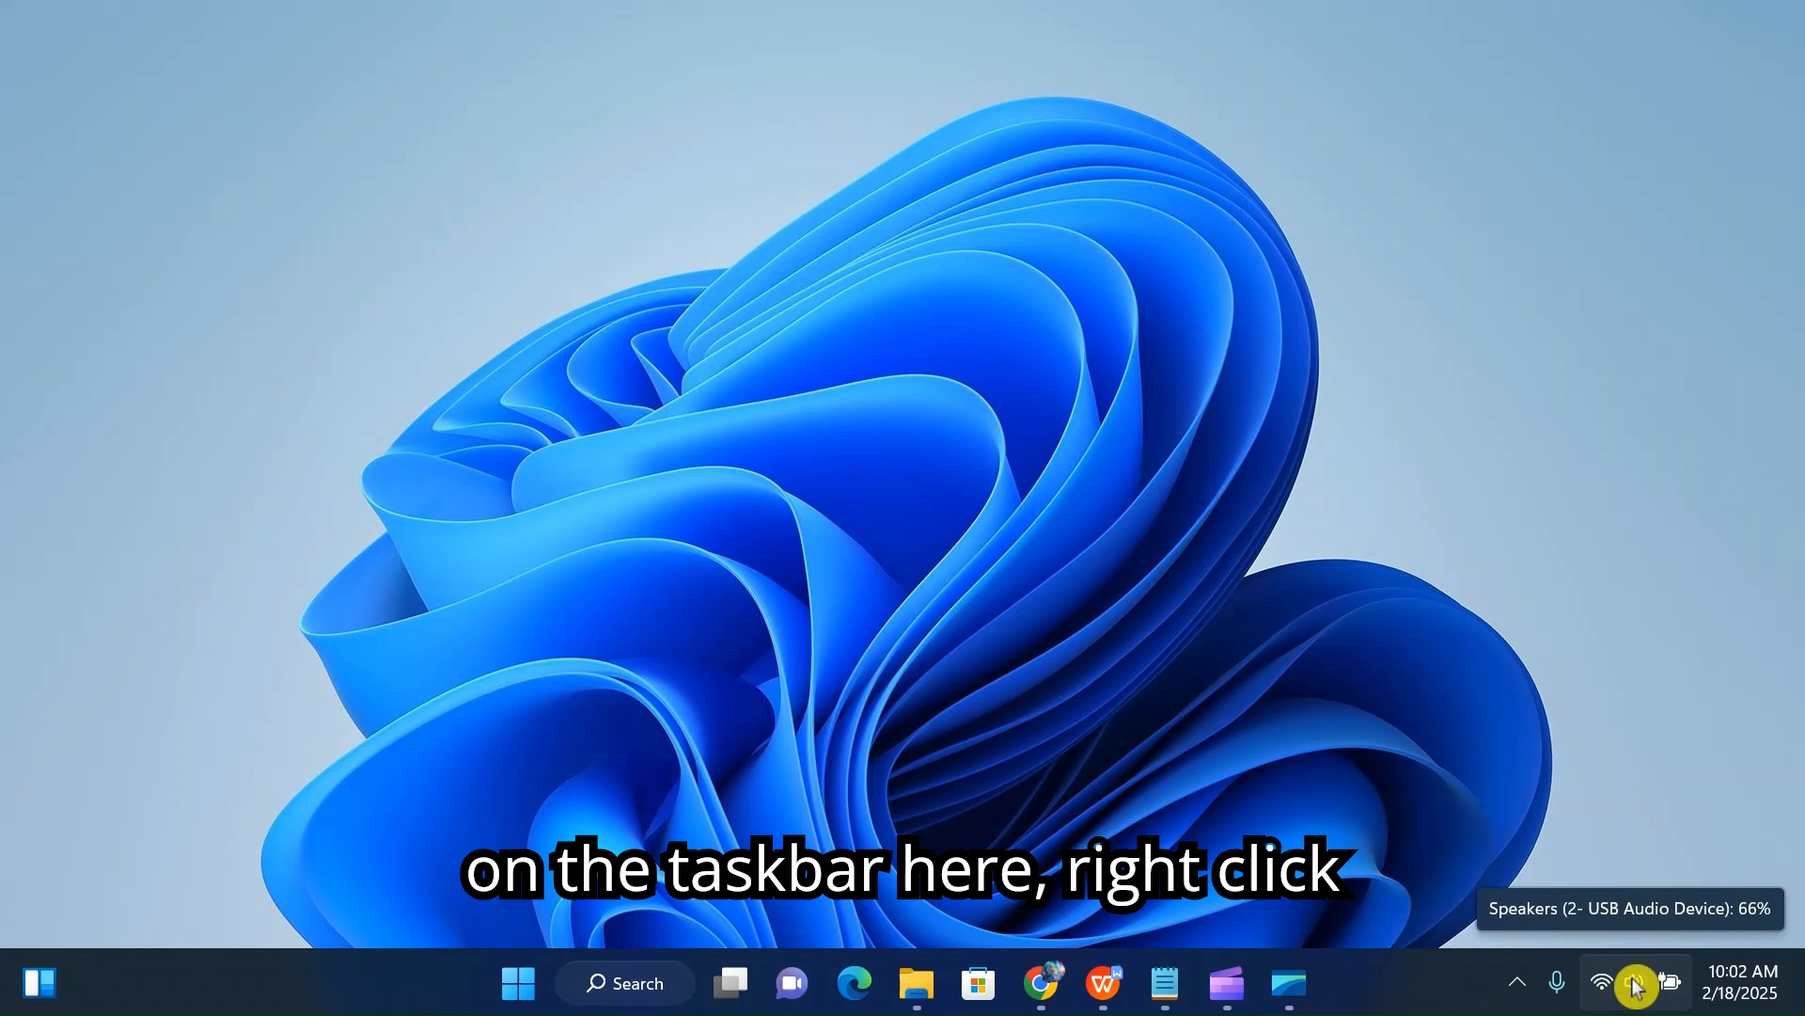
Open the system sound settings and select the USB Audio Device microphone as the input device
right_click(1636, 984)
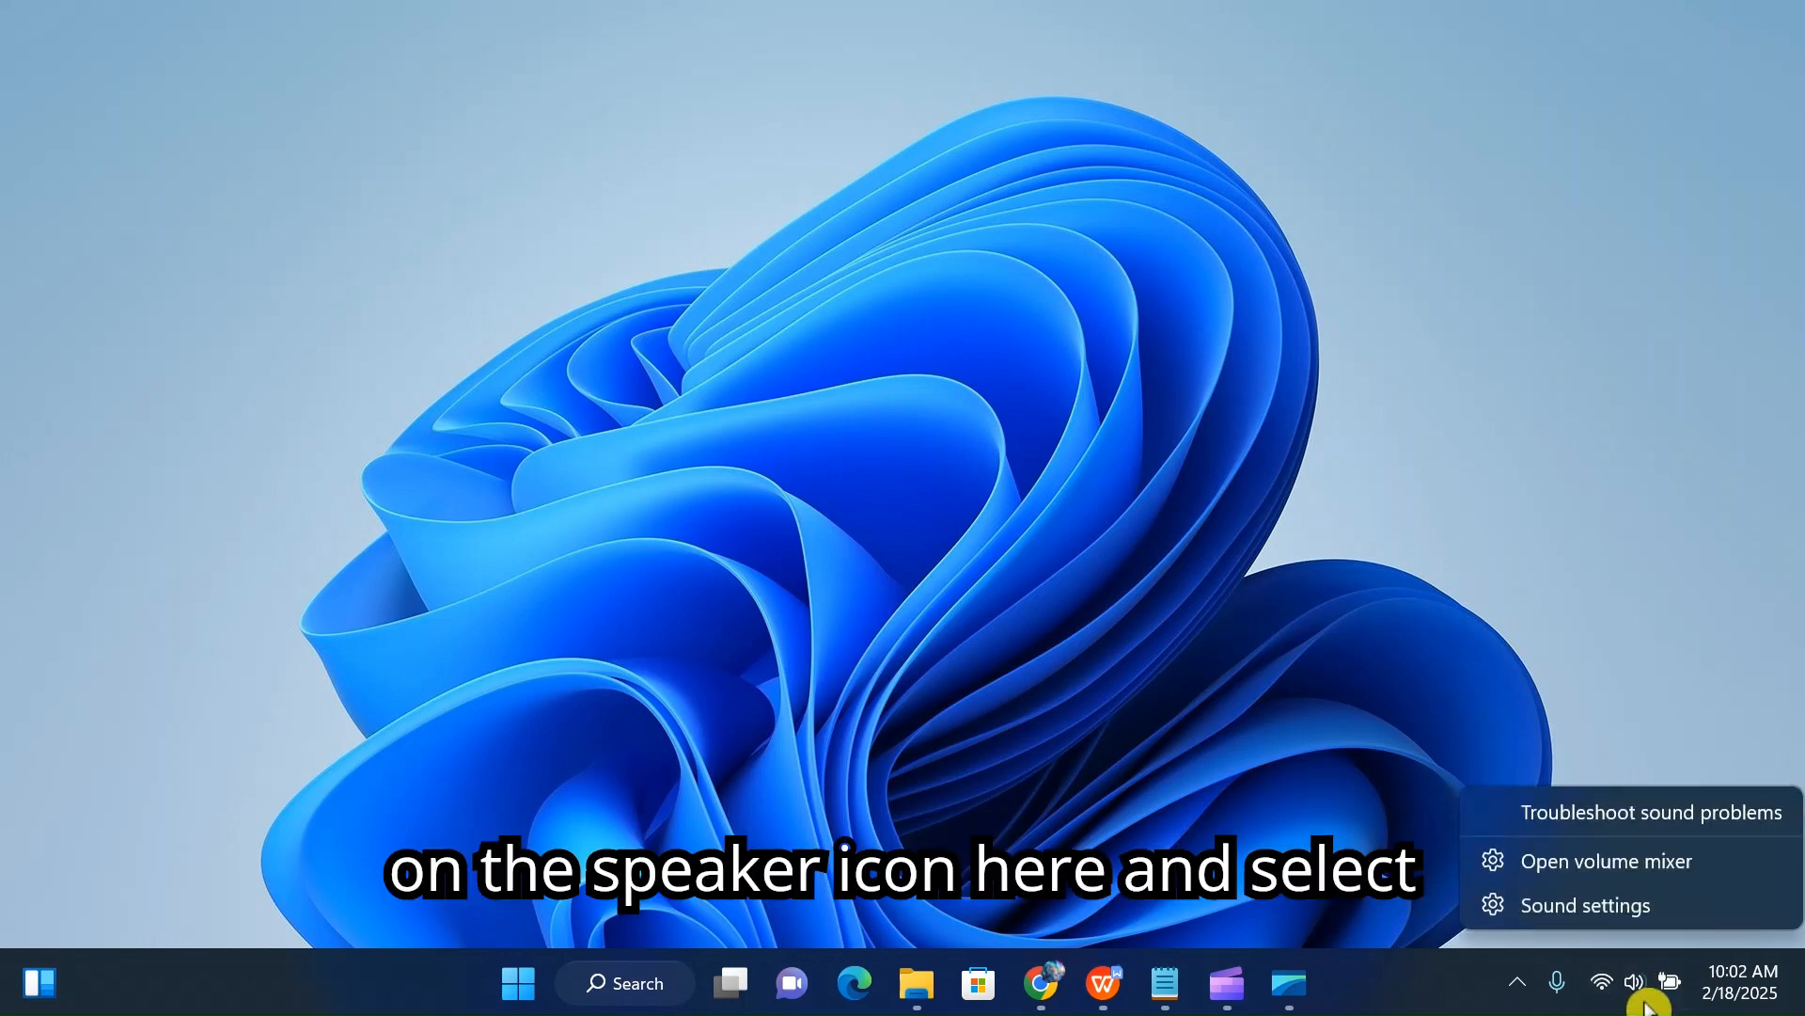
click(1612, 906)
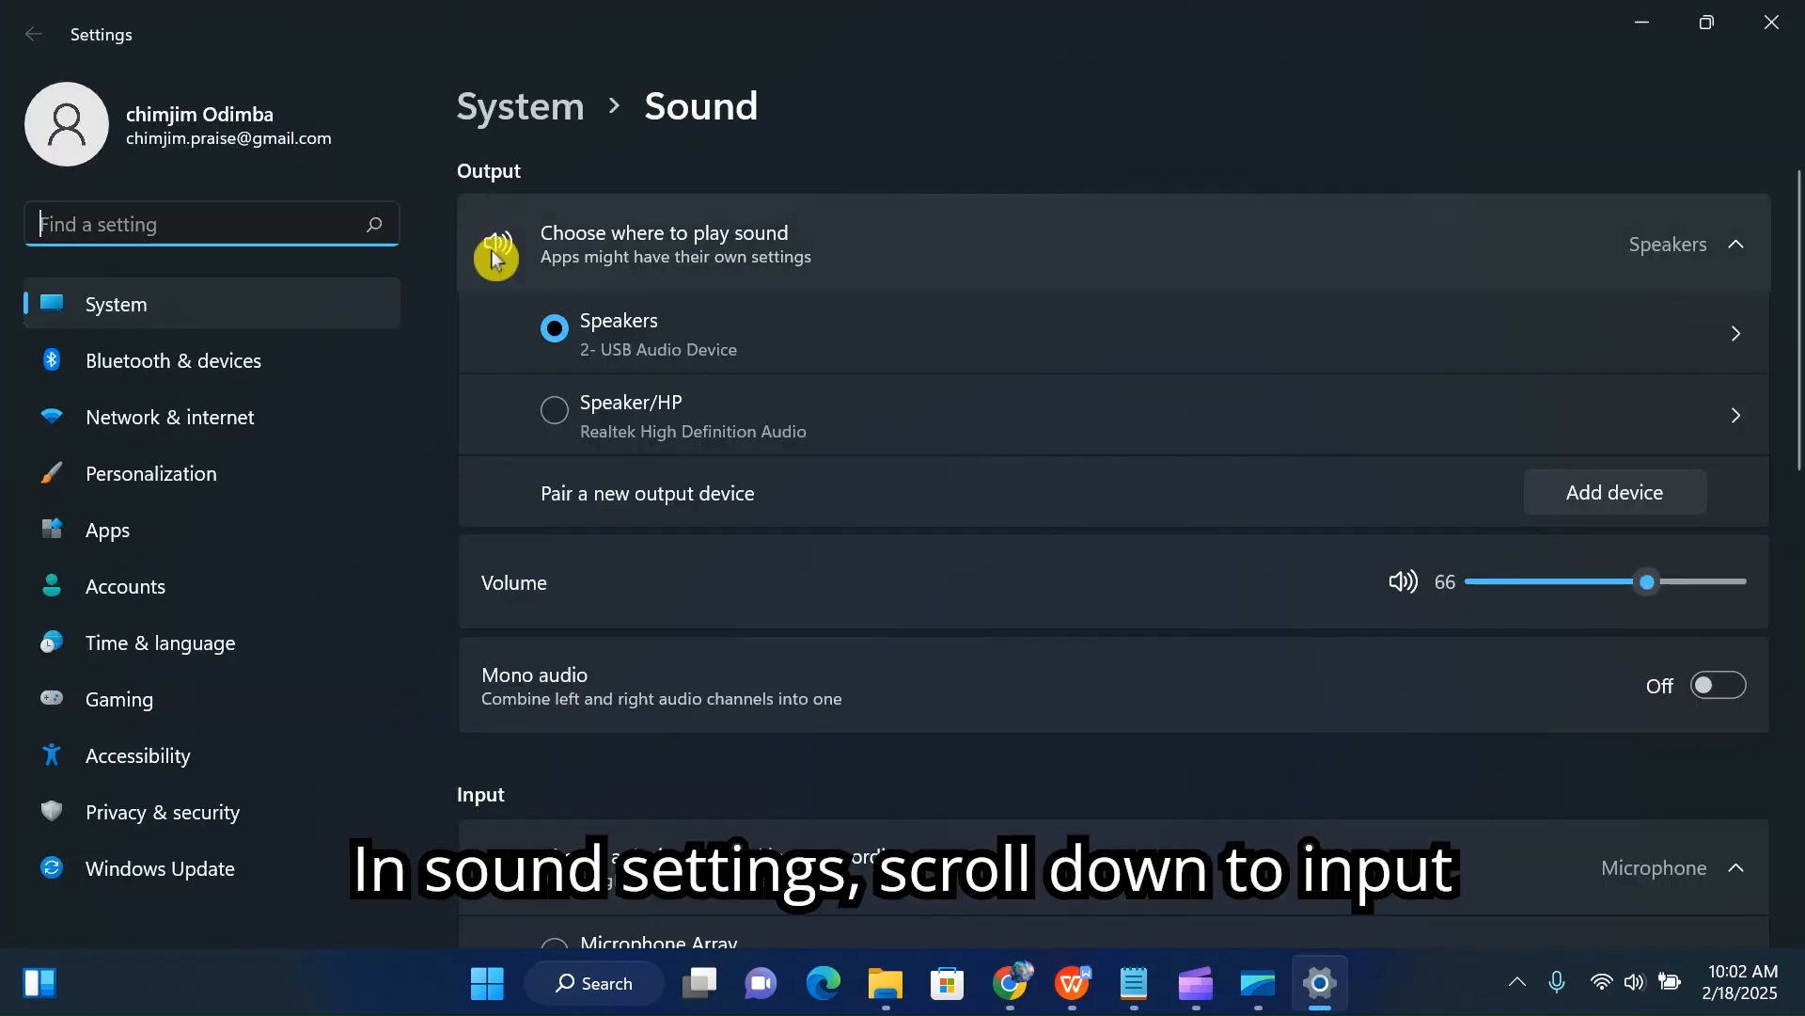
scroll(765, 342, down, 4)
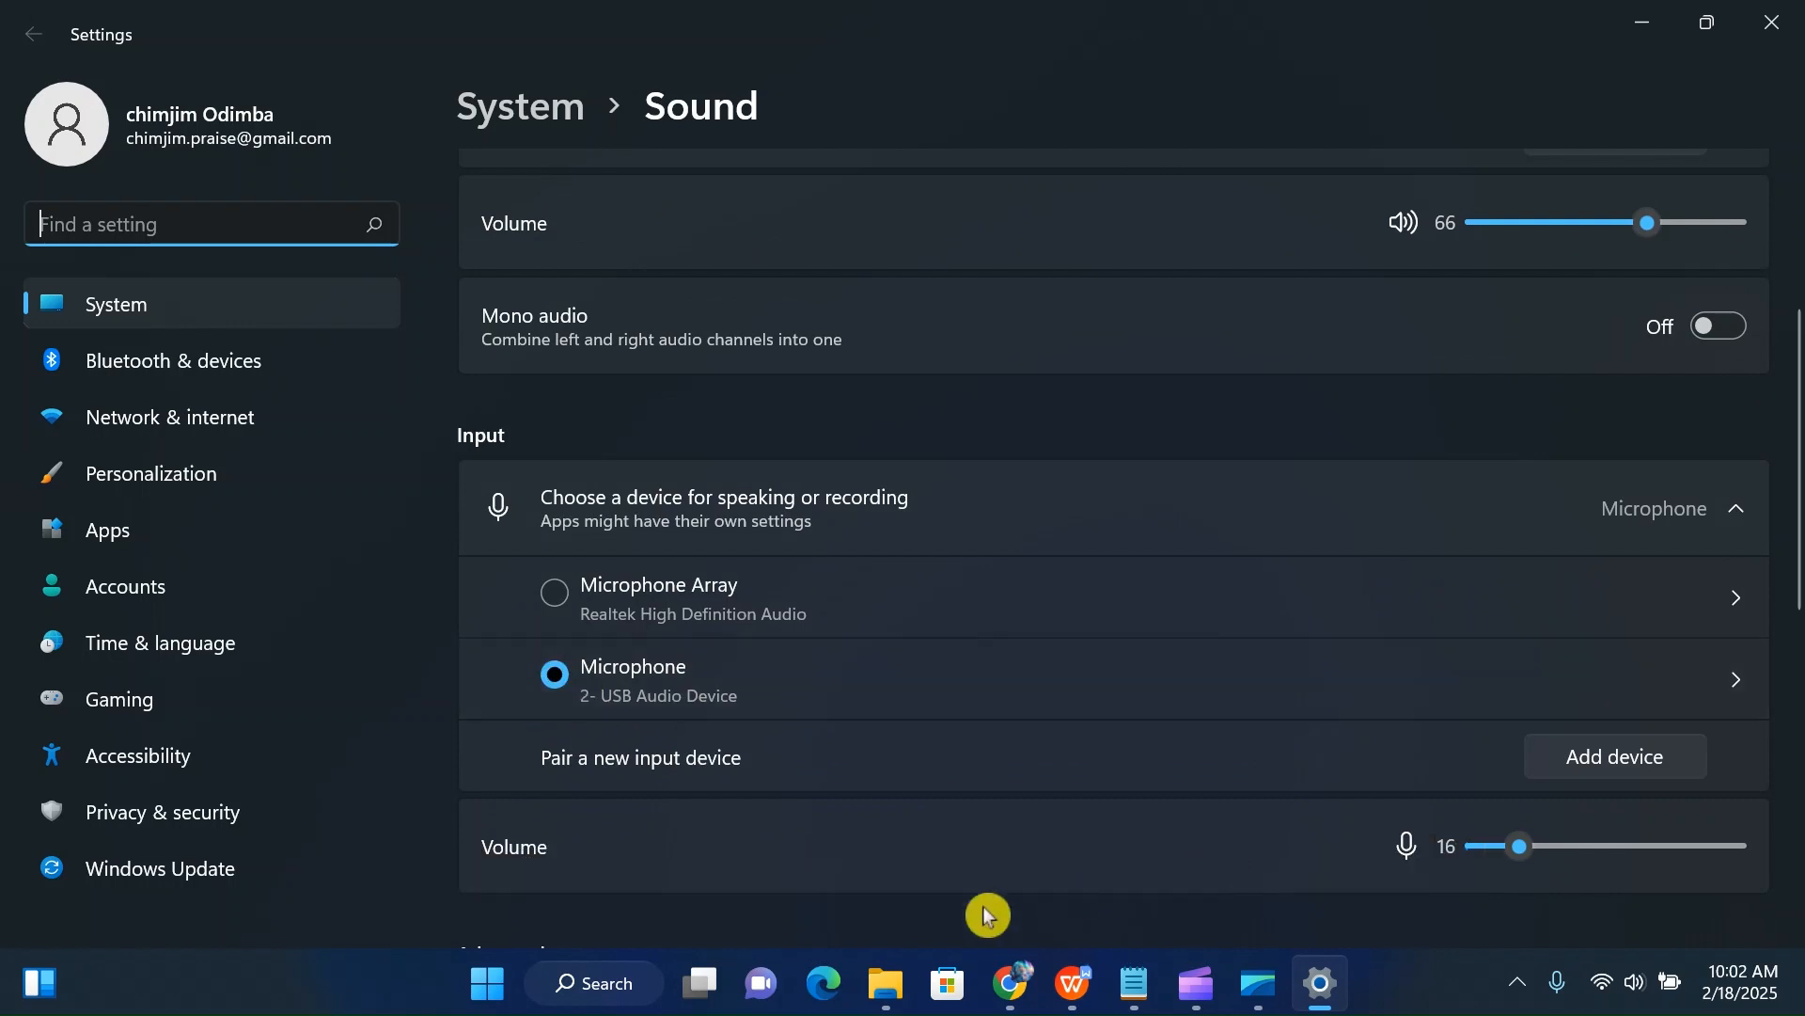
click(573, 679)
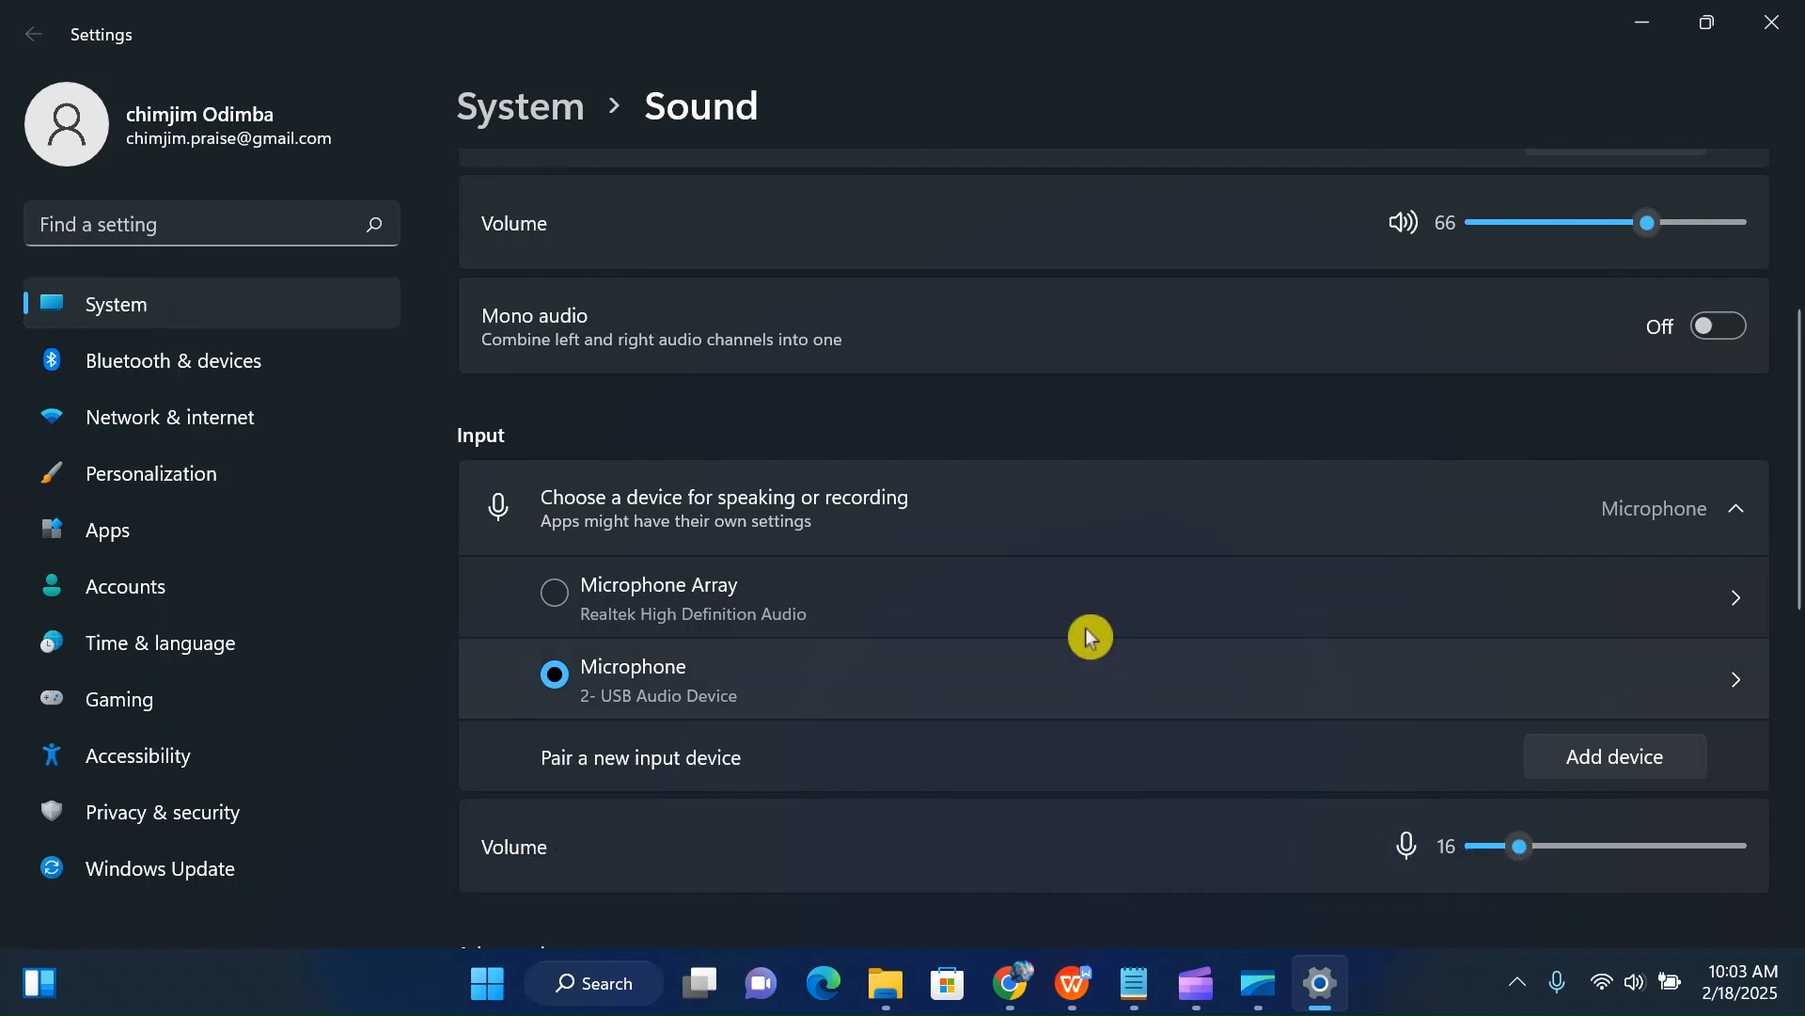
scroll(1088, 633, down, 1)
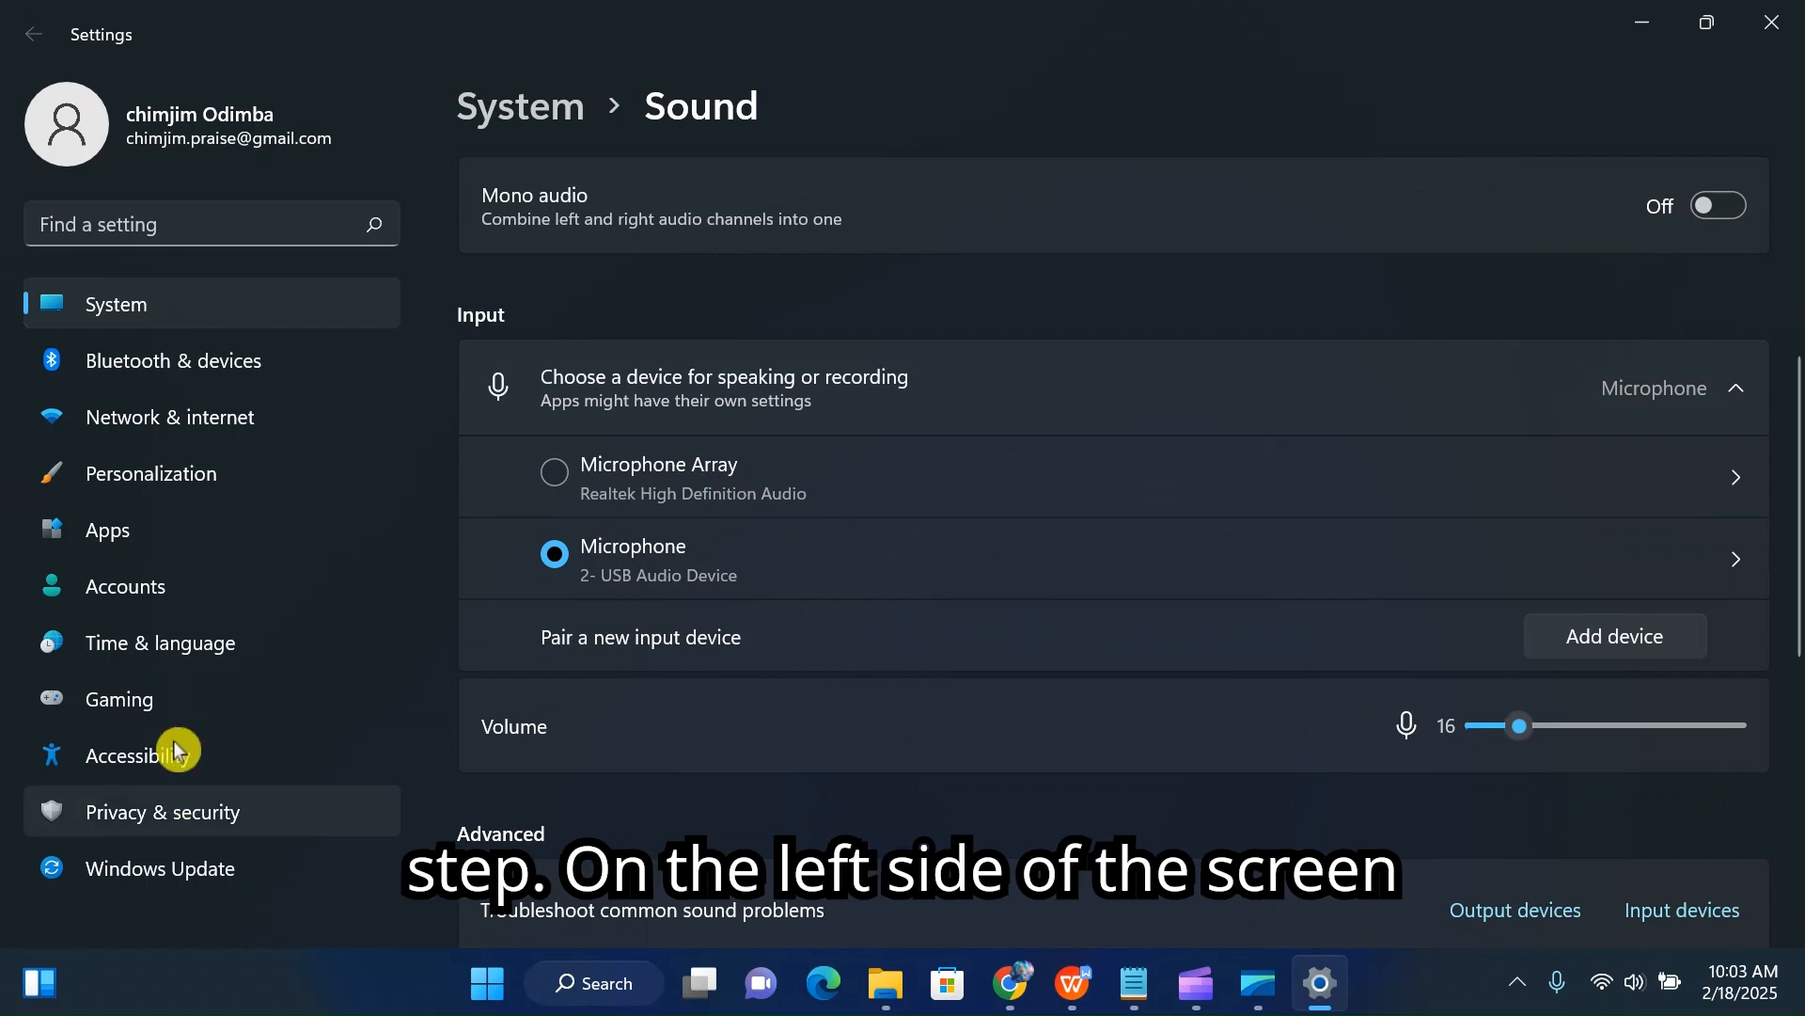
Open the microphone privacy settings and review which Store and desktop apps are allowed to access the microphone
click(201, 821)
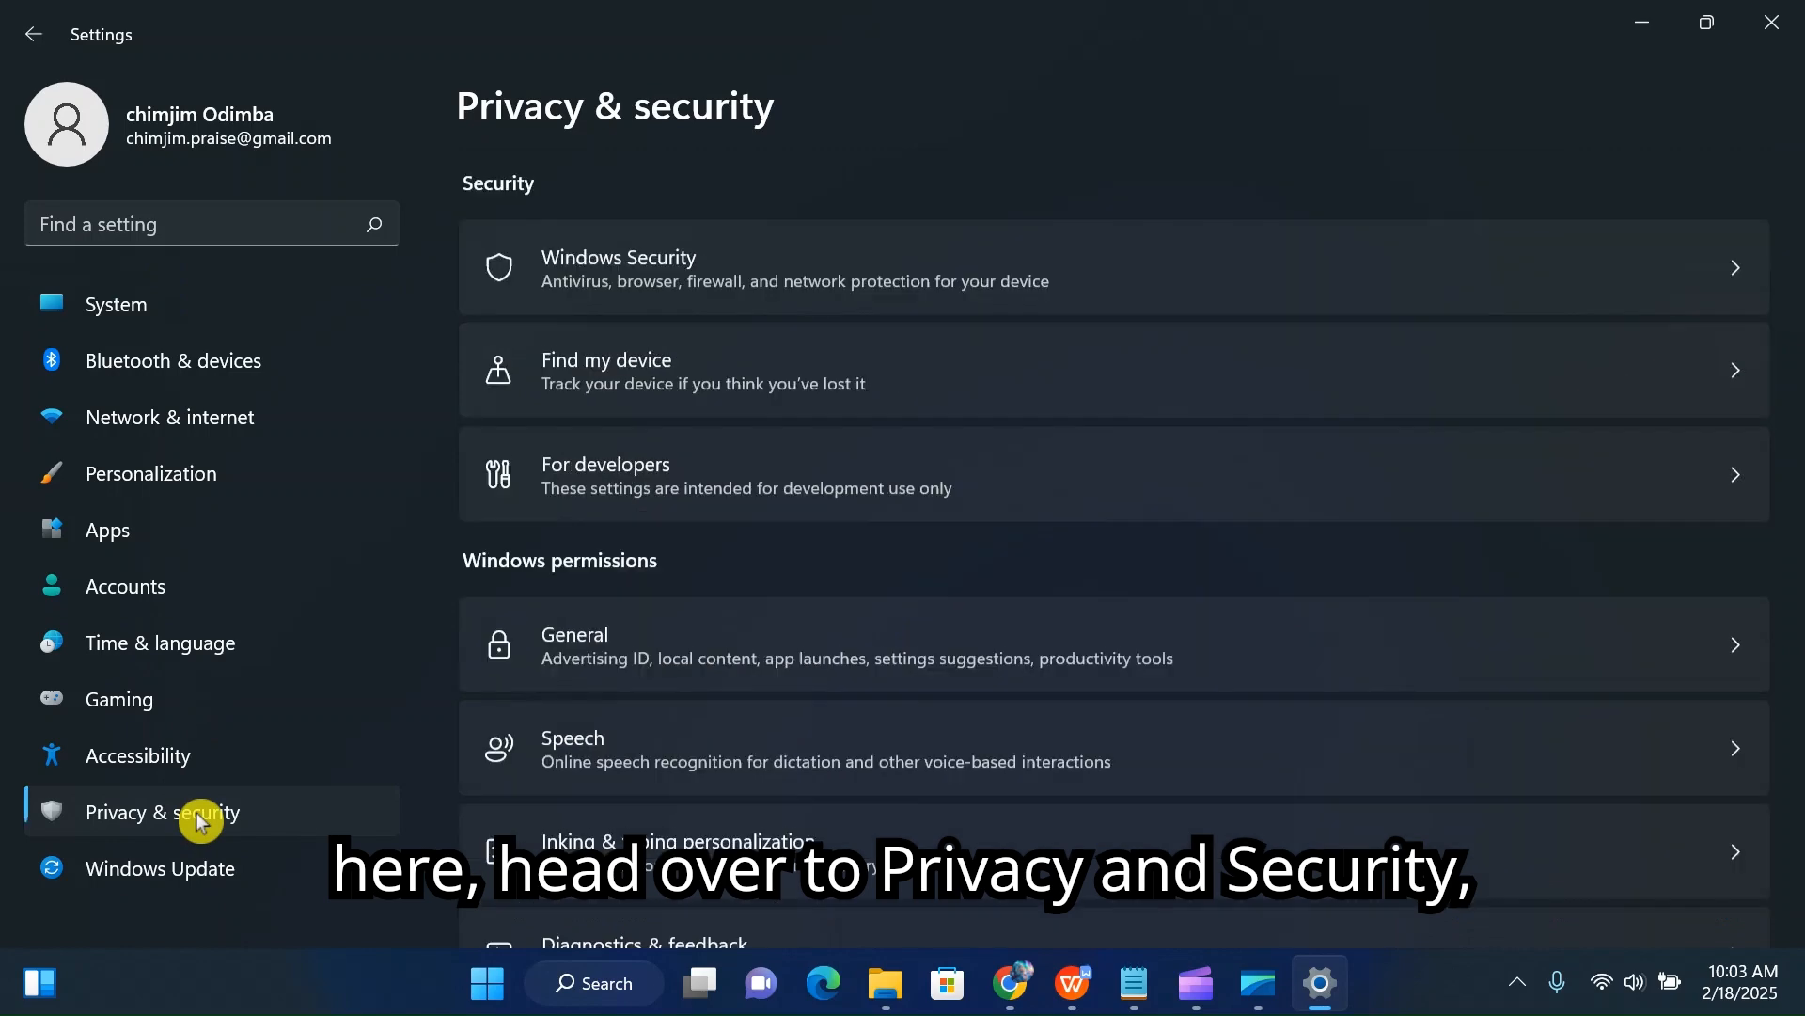
scroll(1370, 532, down, 10)
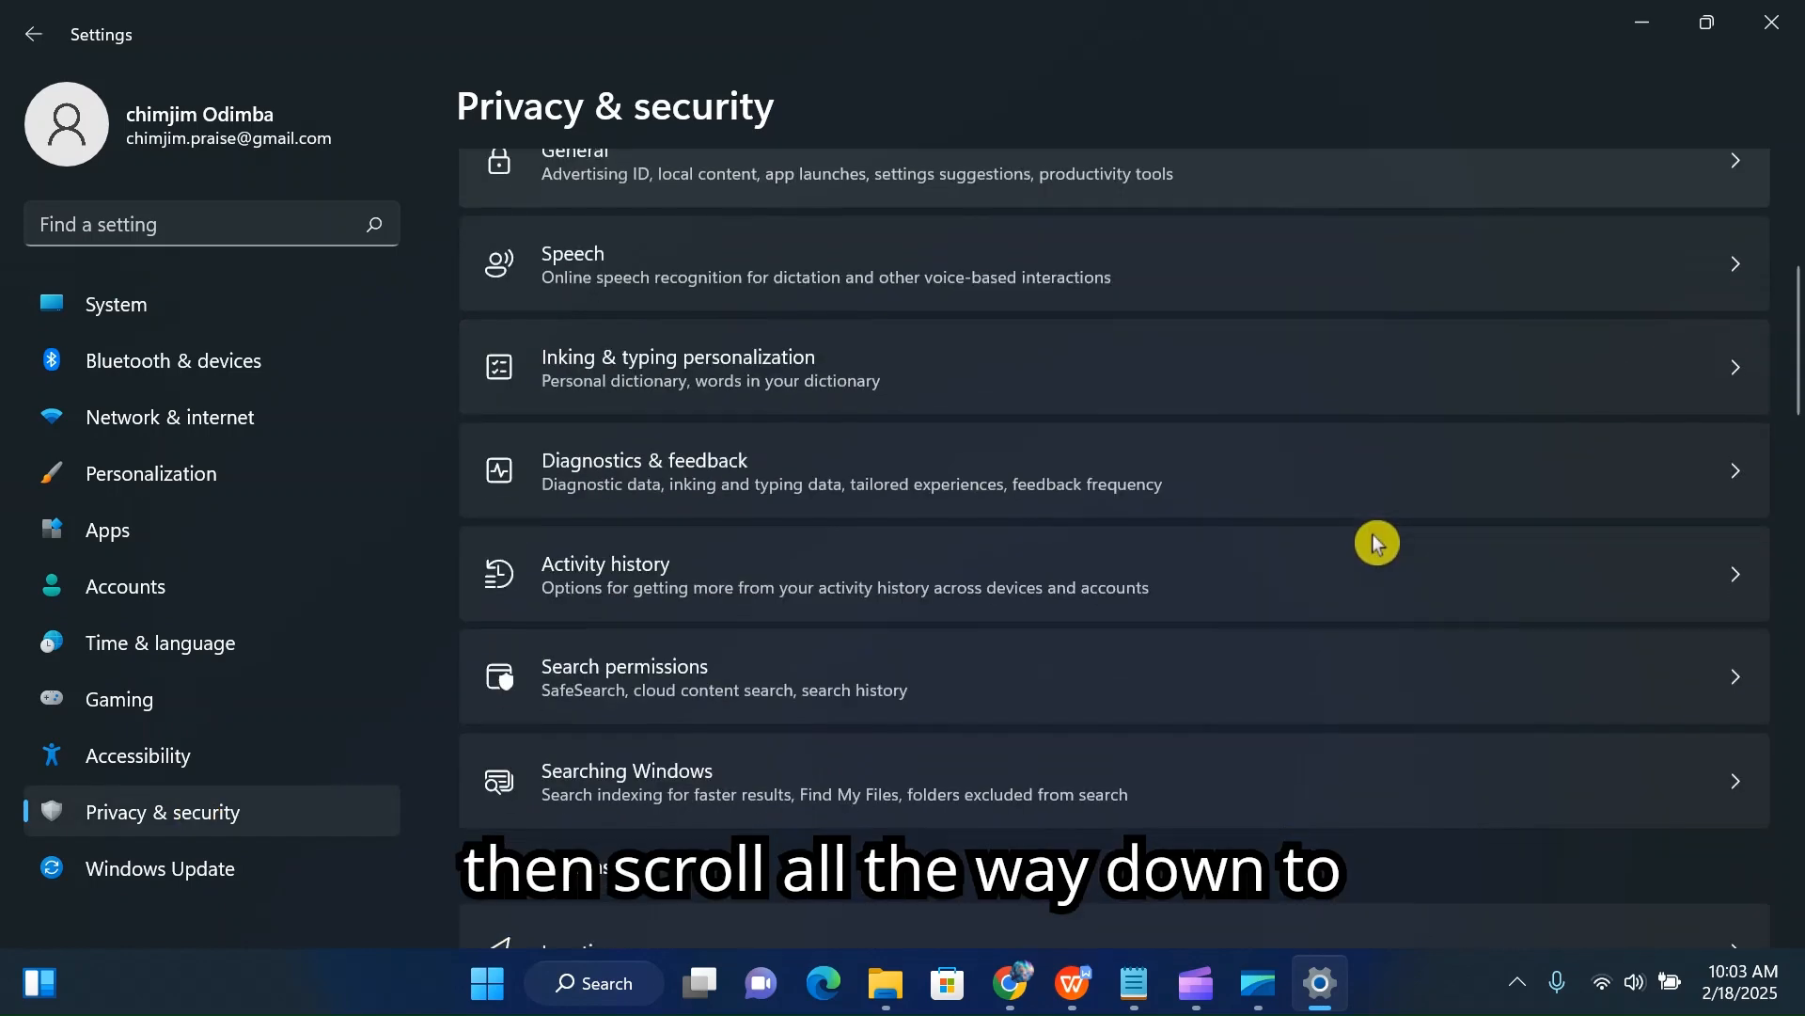
click(626, 555)
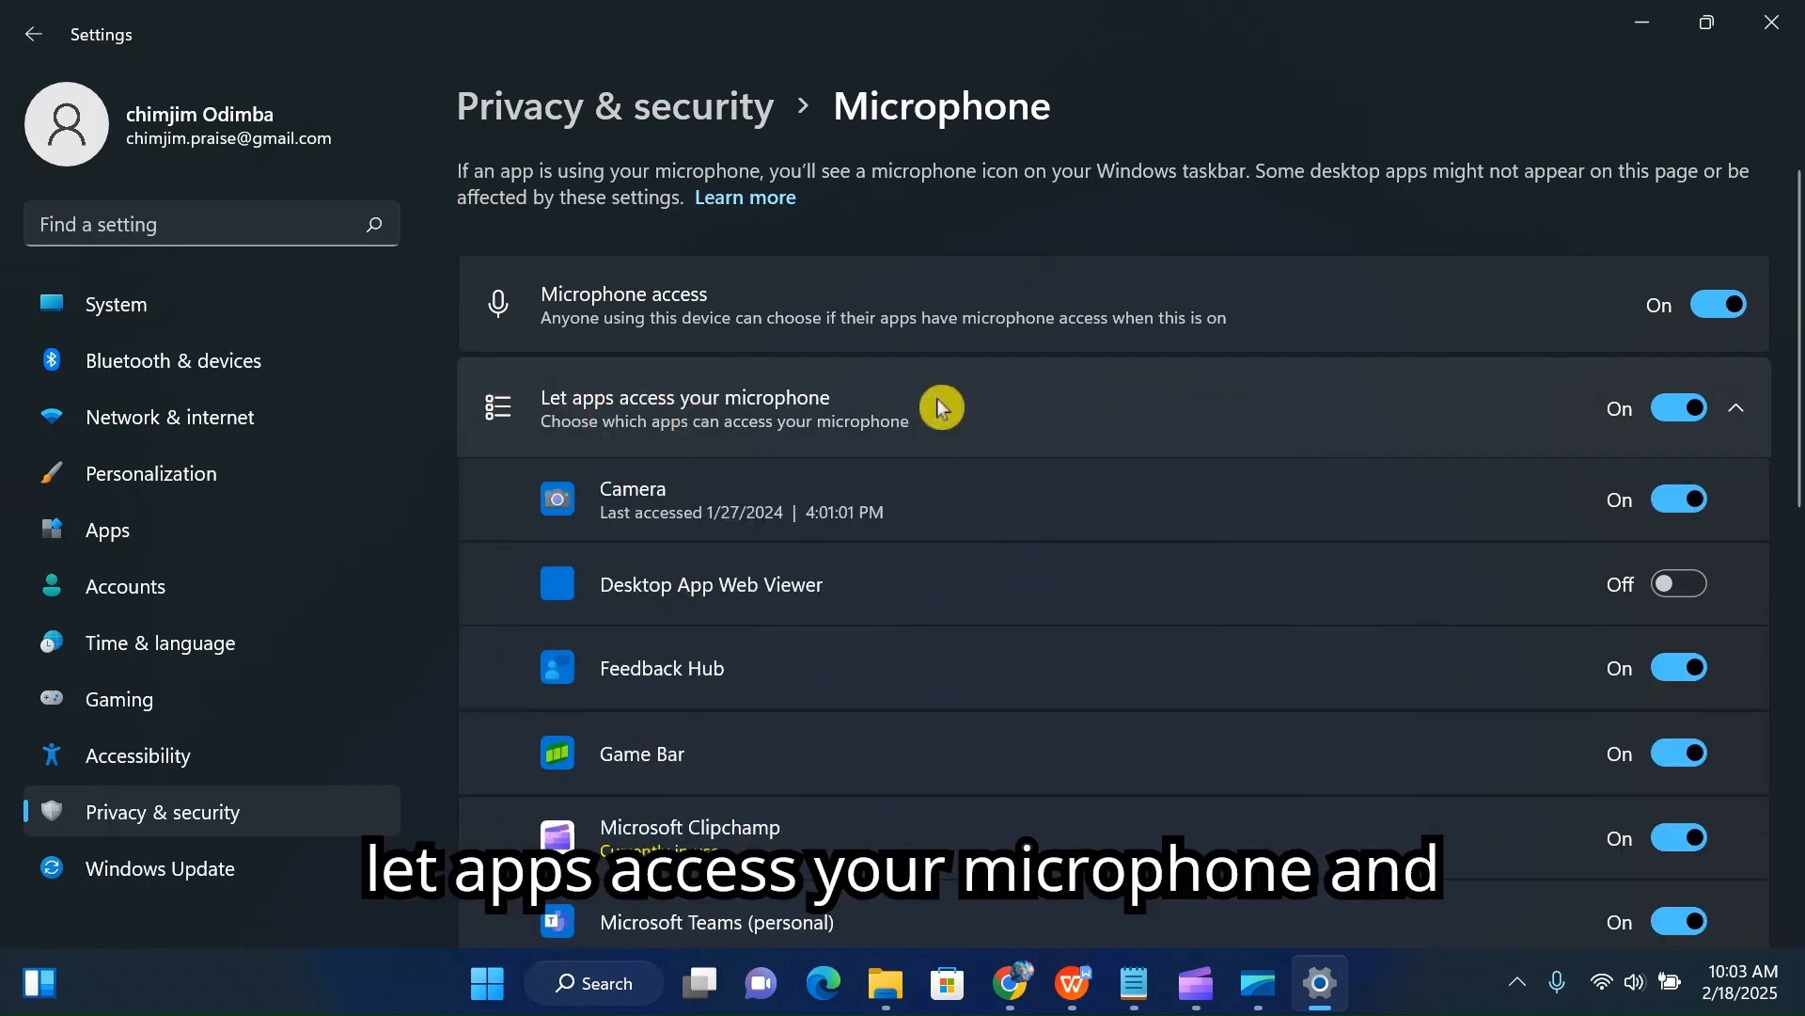
scroll(1248, 391, down, 10)
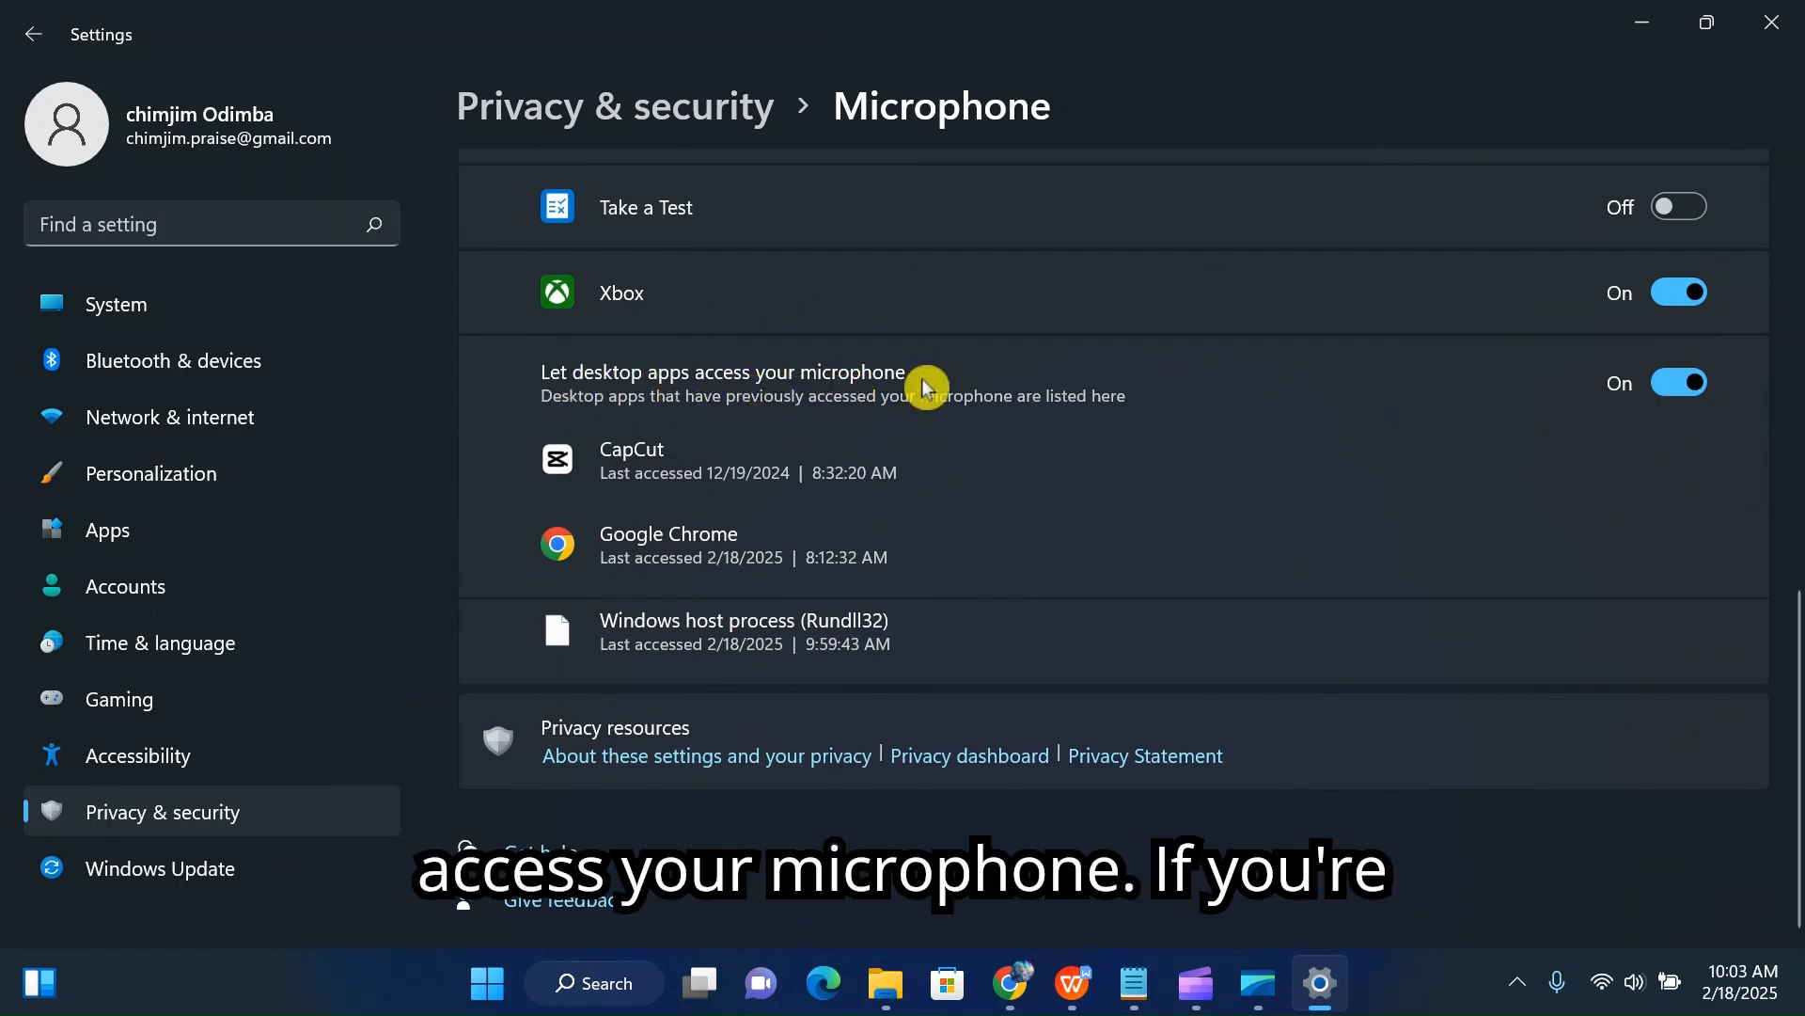
scroll(943, 435, up, 5)
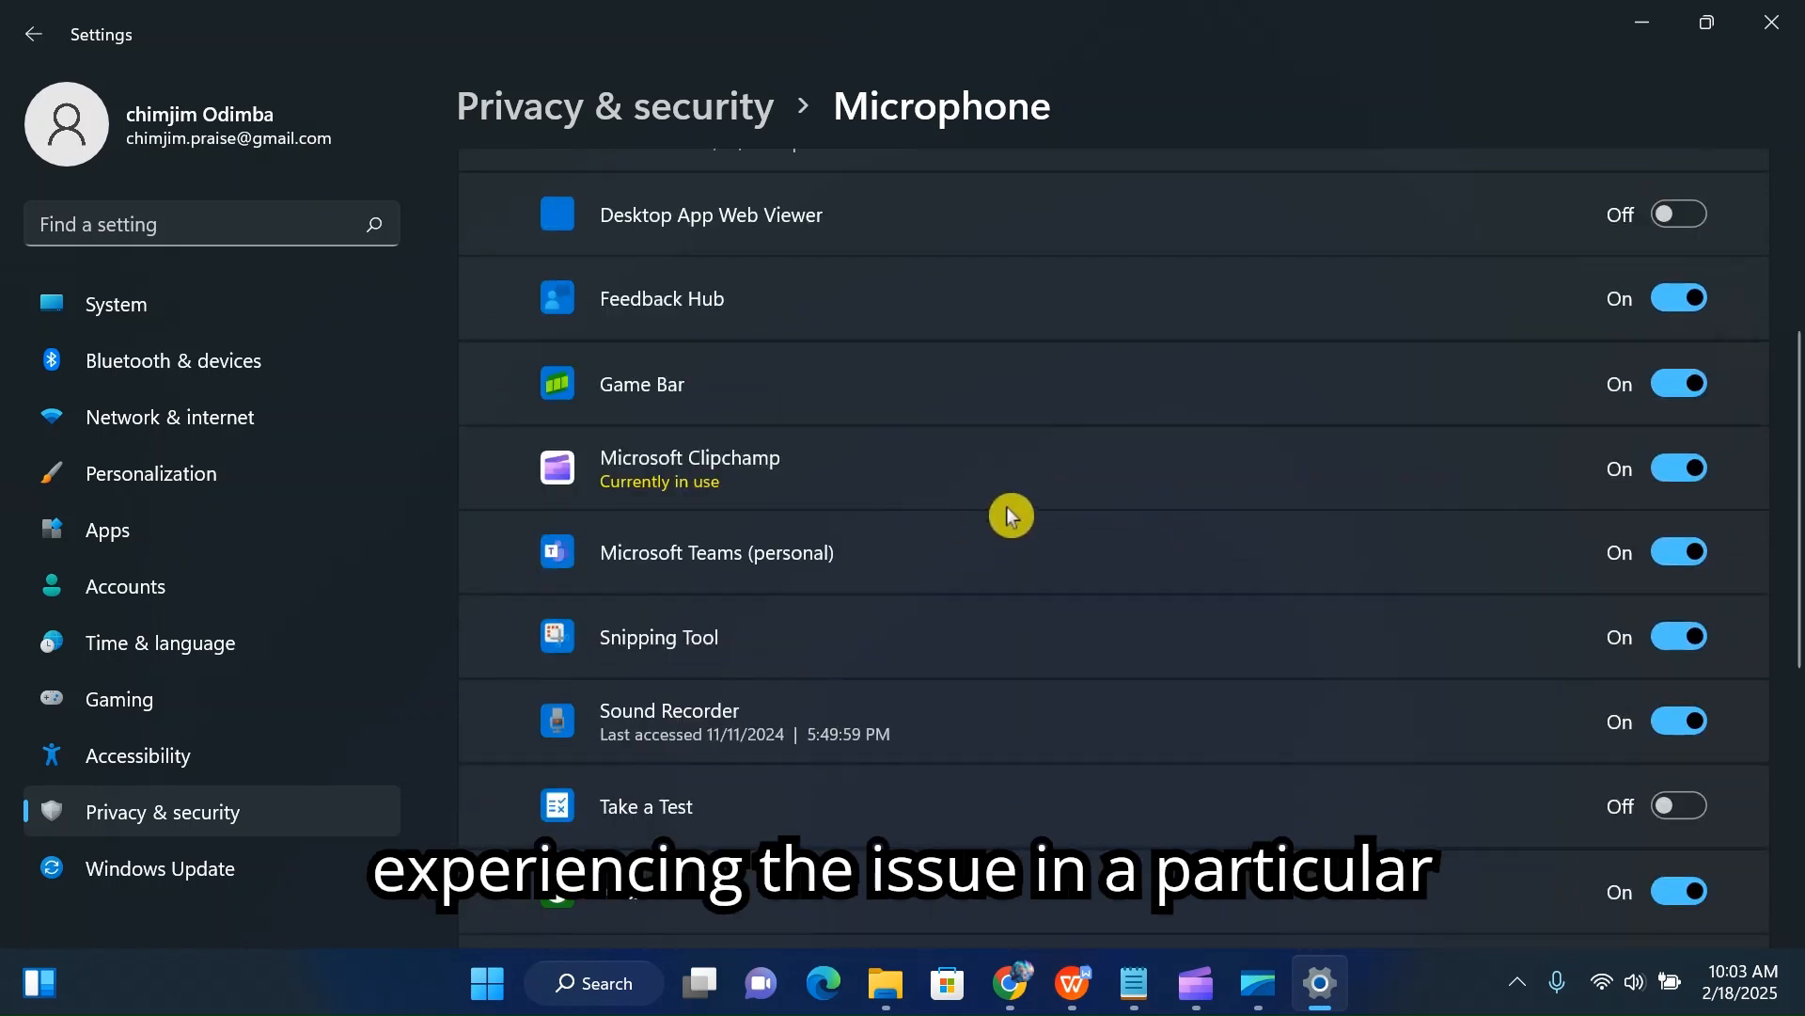
scroll(1128, 494, up, 3)
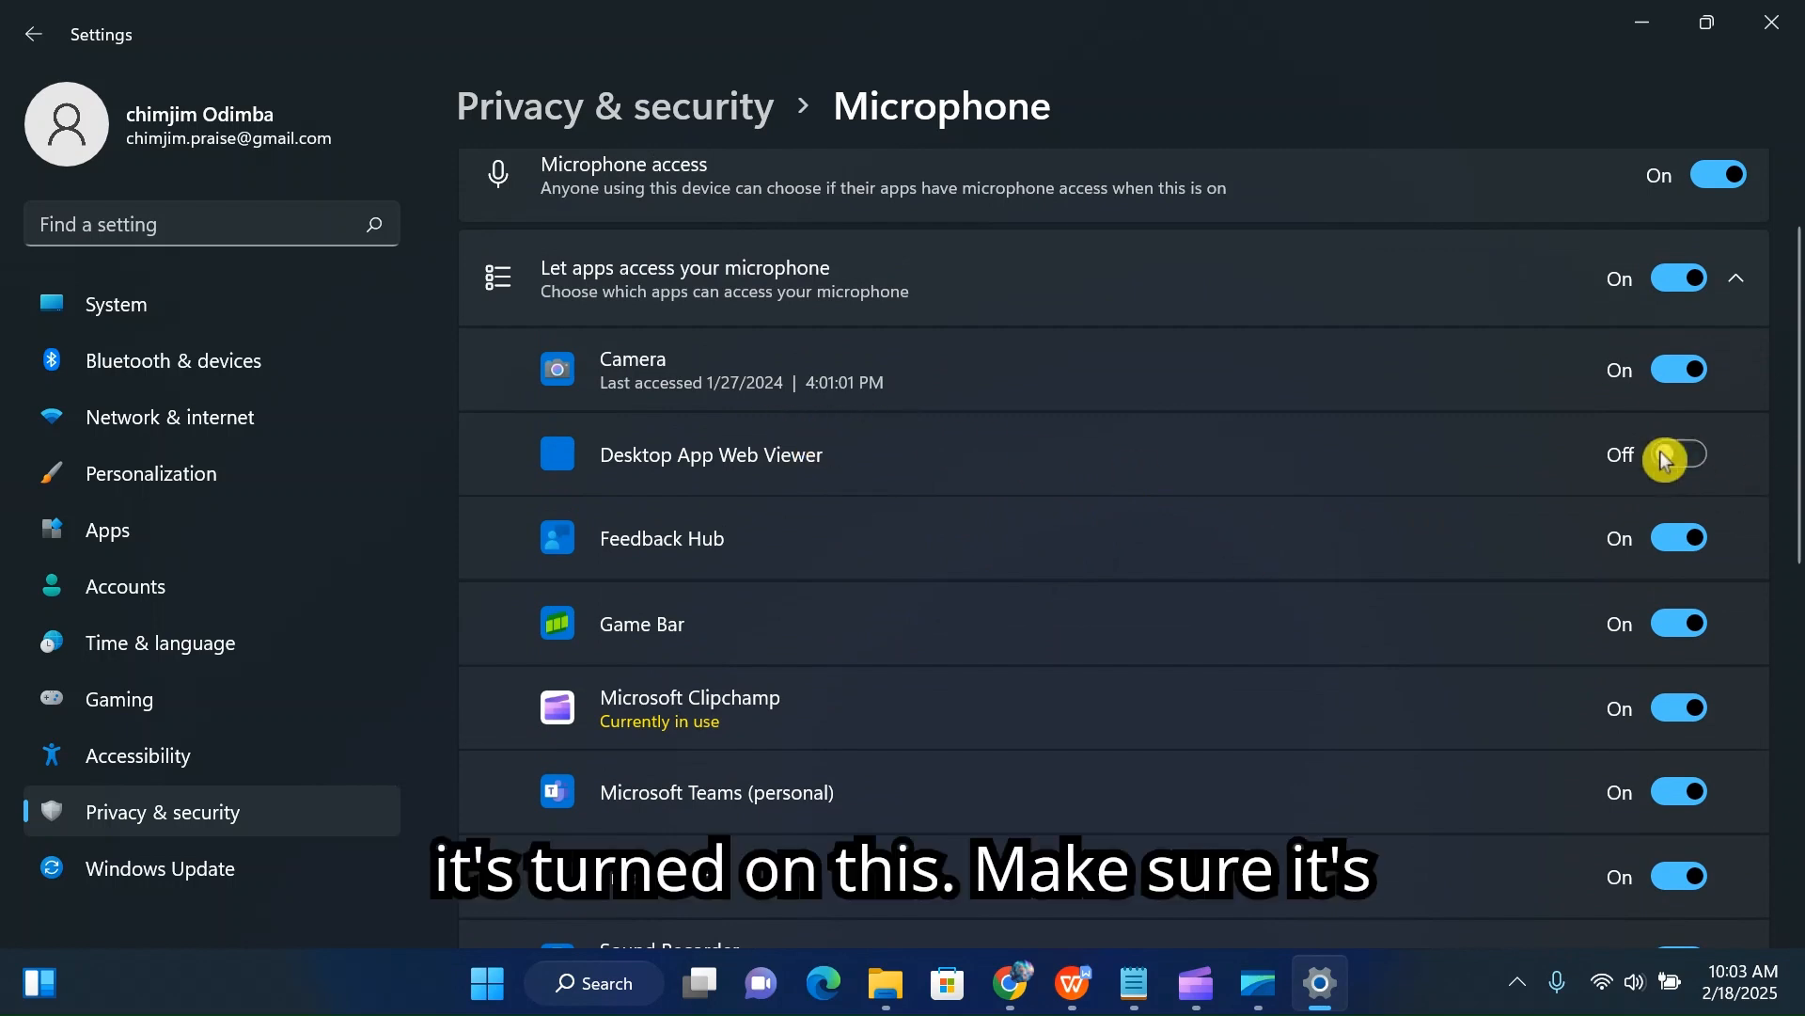
Switch microphone access for Desktop App Web Viewer on and back off
click(1677, 463)
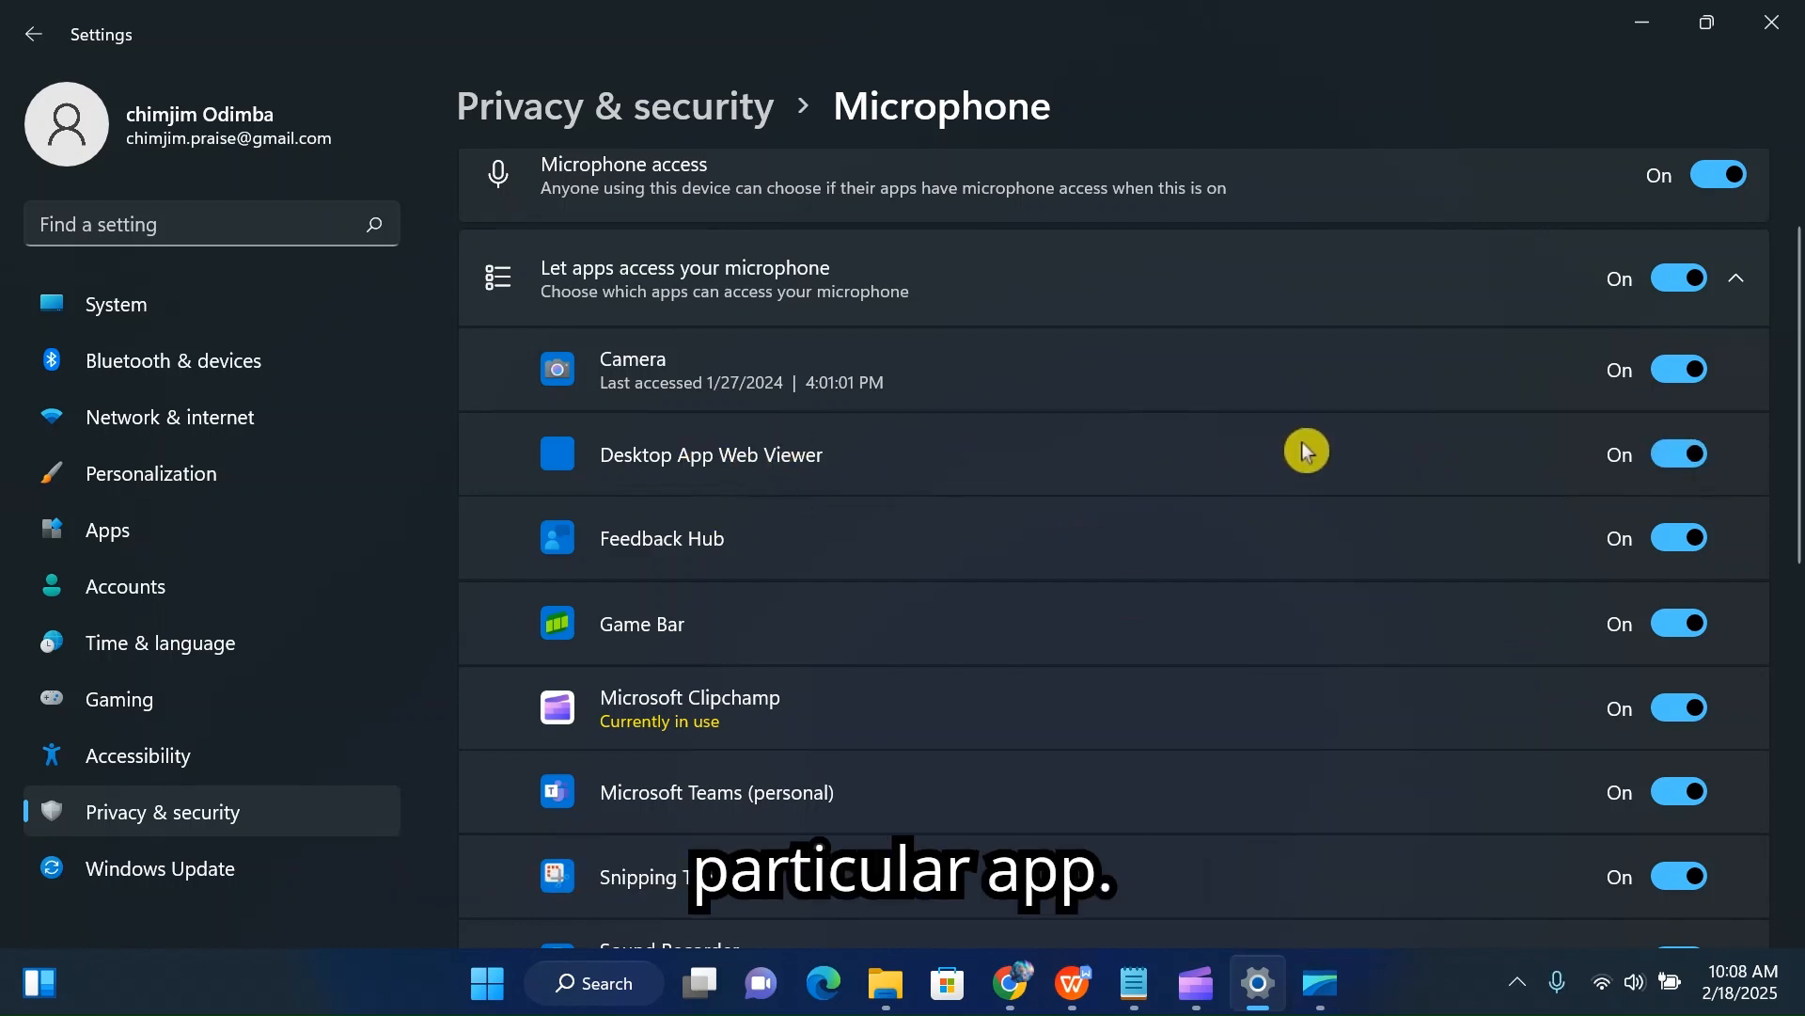
click(1678, 454)
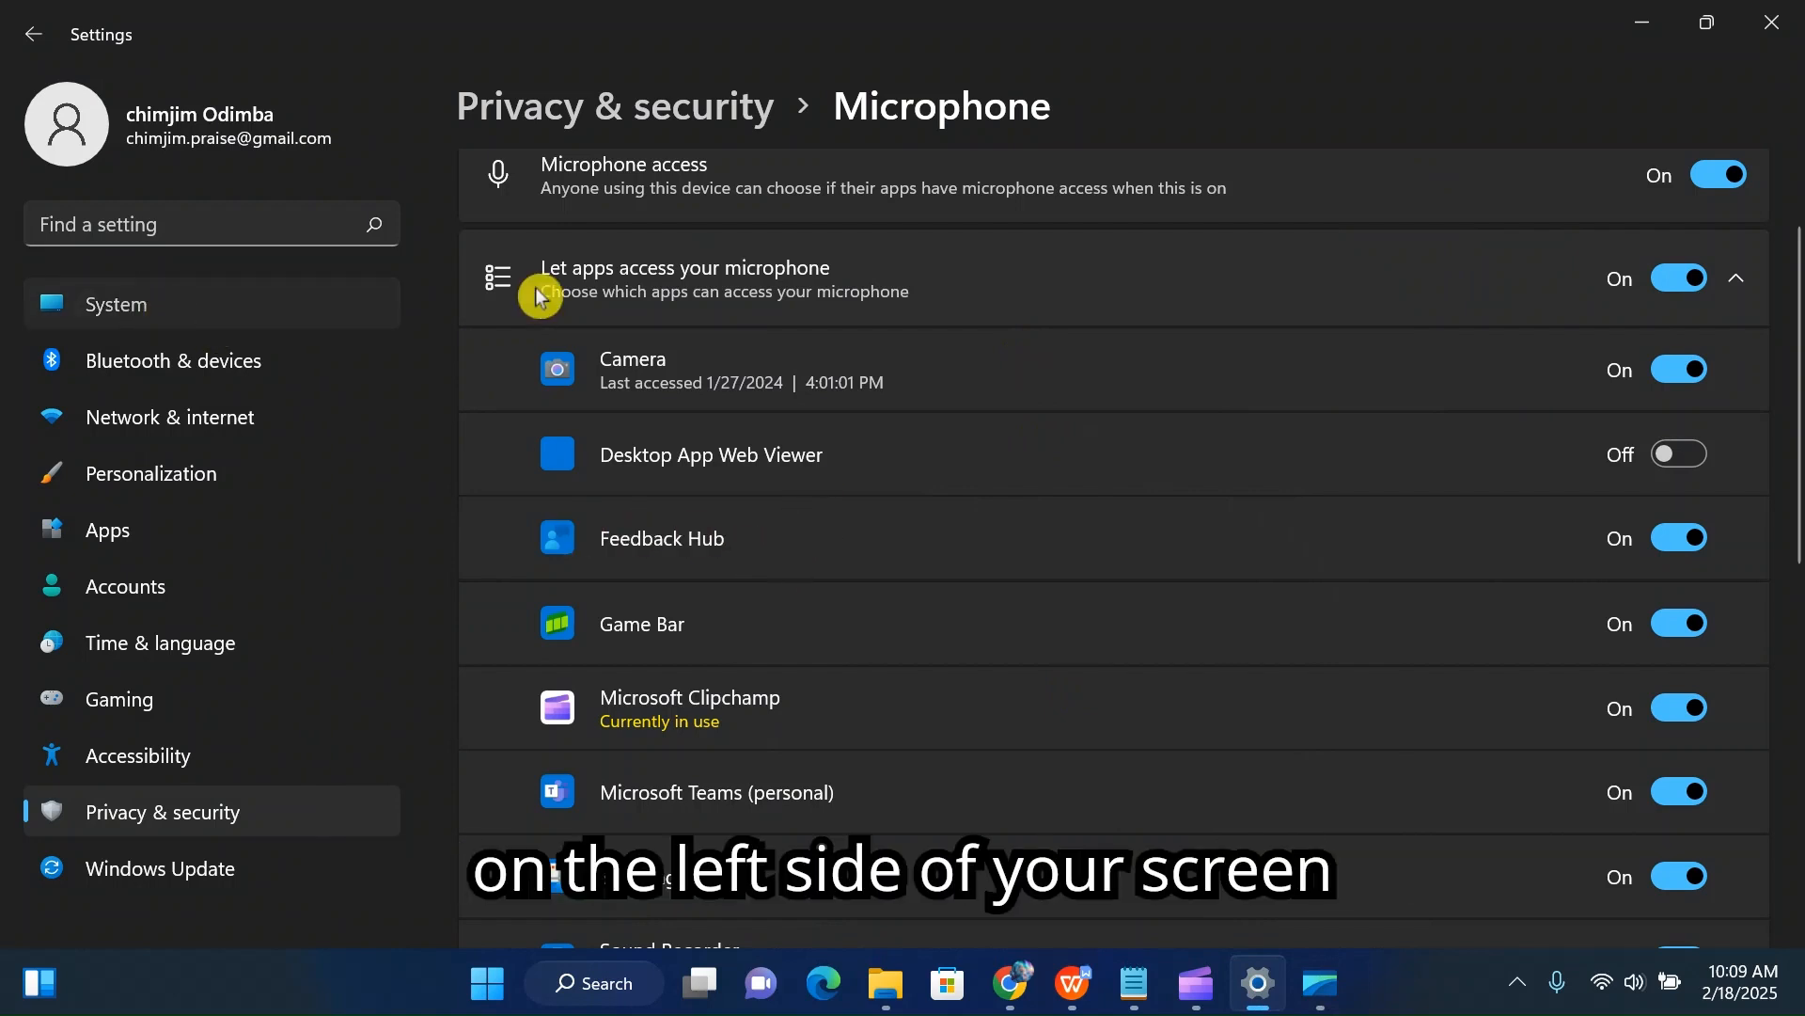
Open the other troubleshooters in the system's Troubleshoot settings and look through the list
click(115, 304)
scroll(697, 447, down, 8)
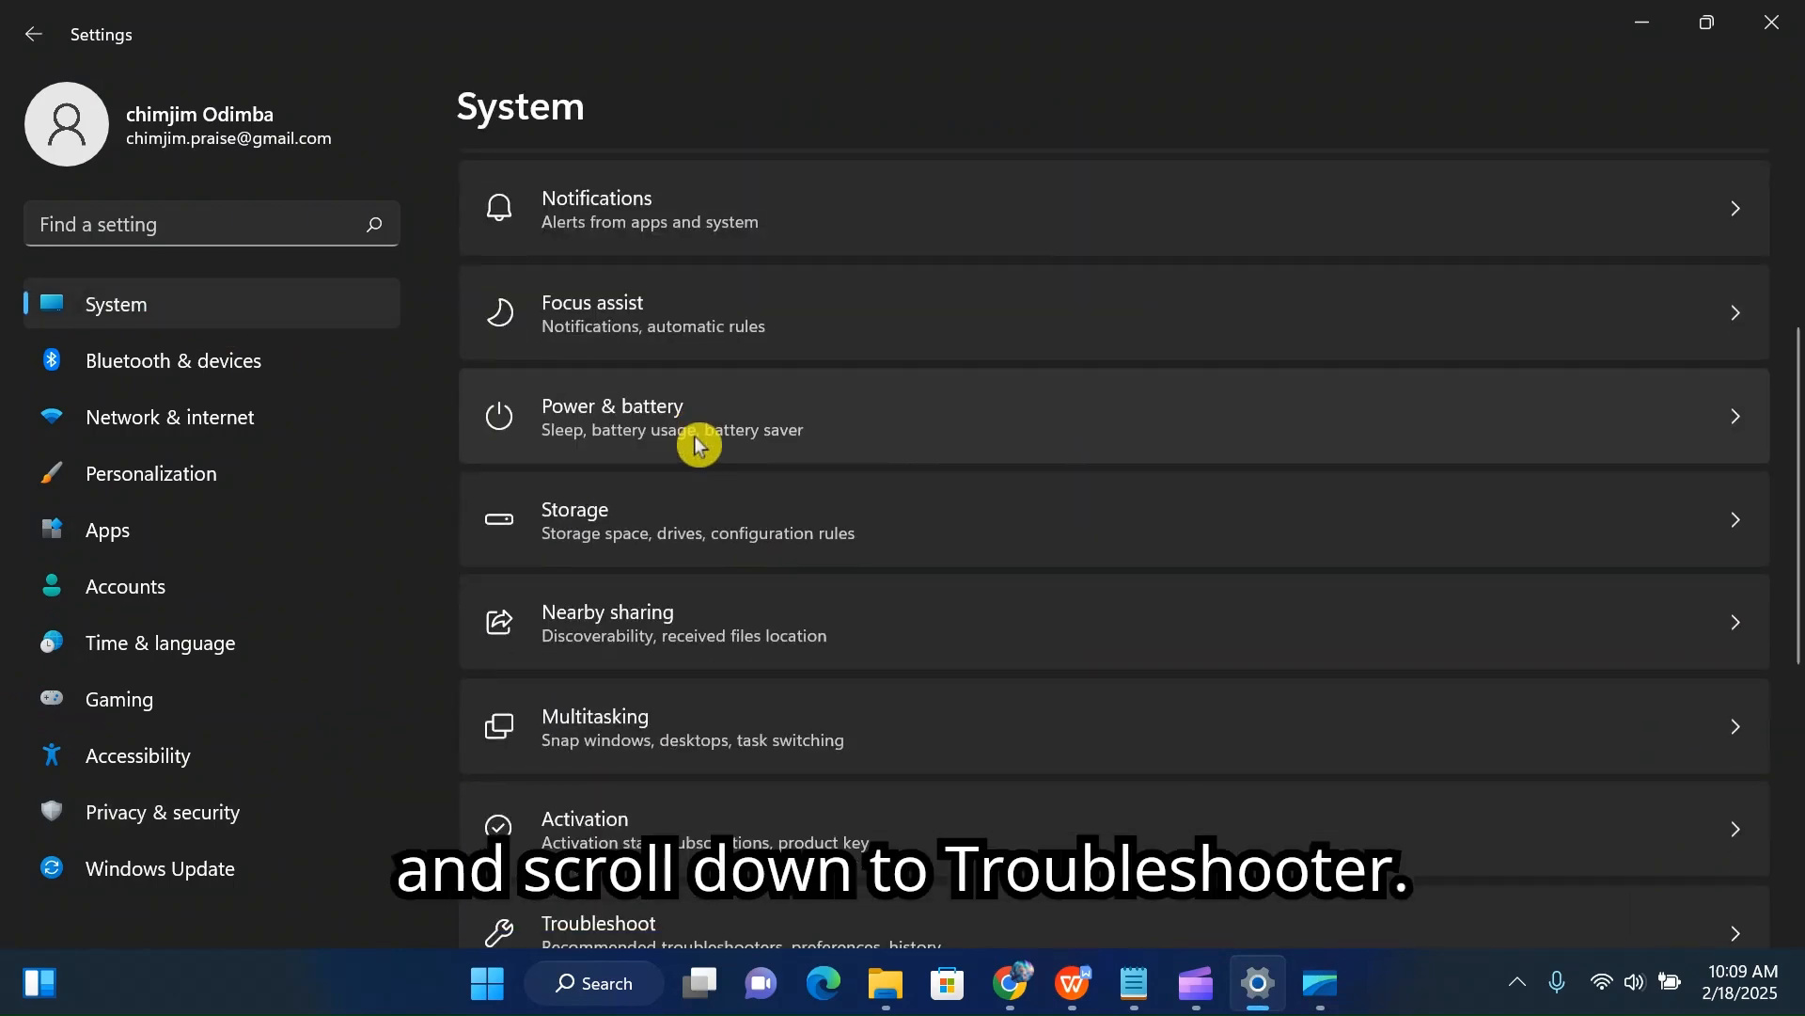
scroll(712, 599, down, 2)
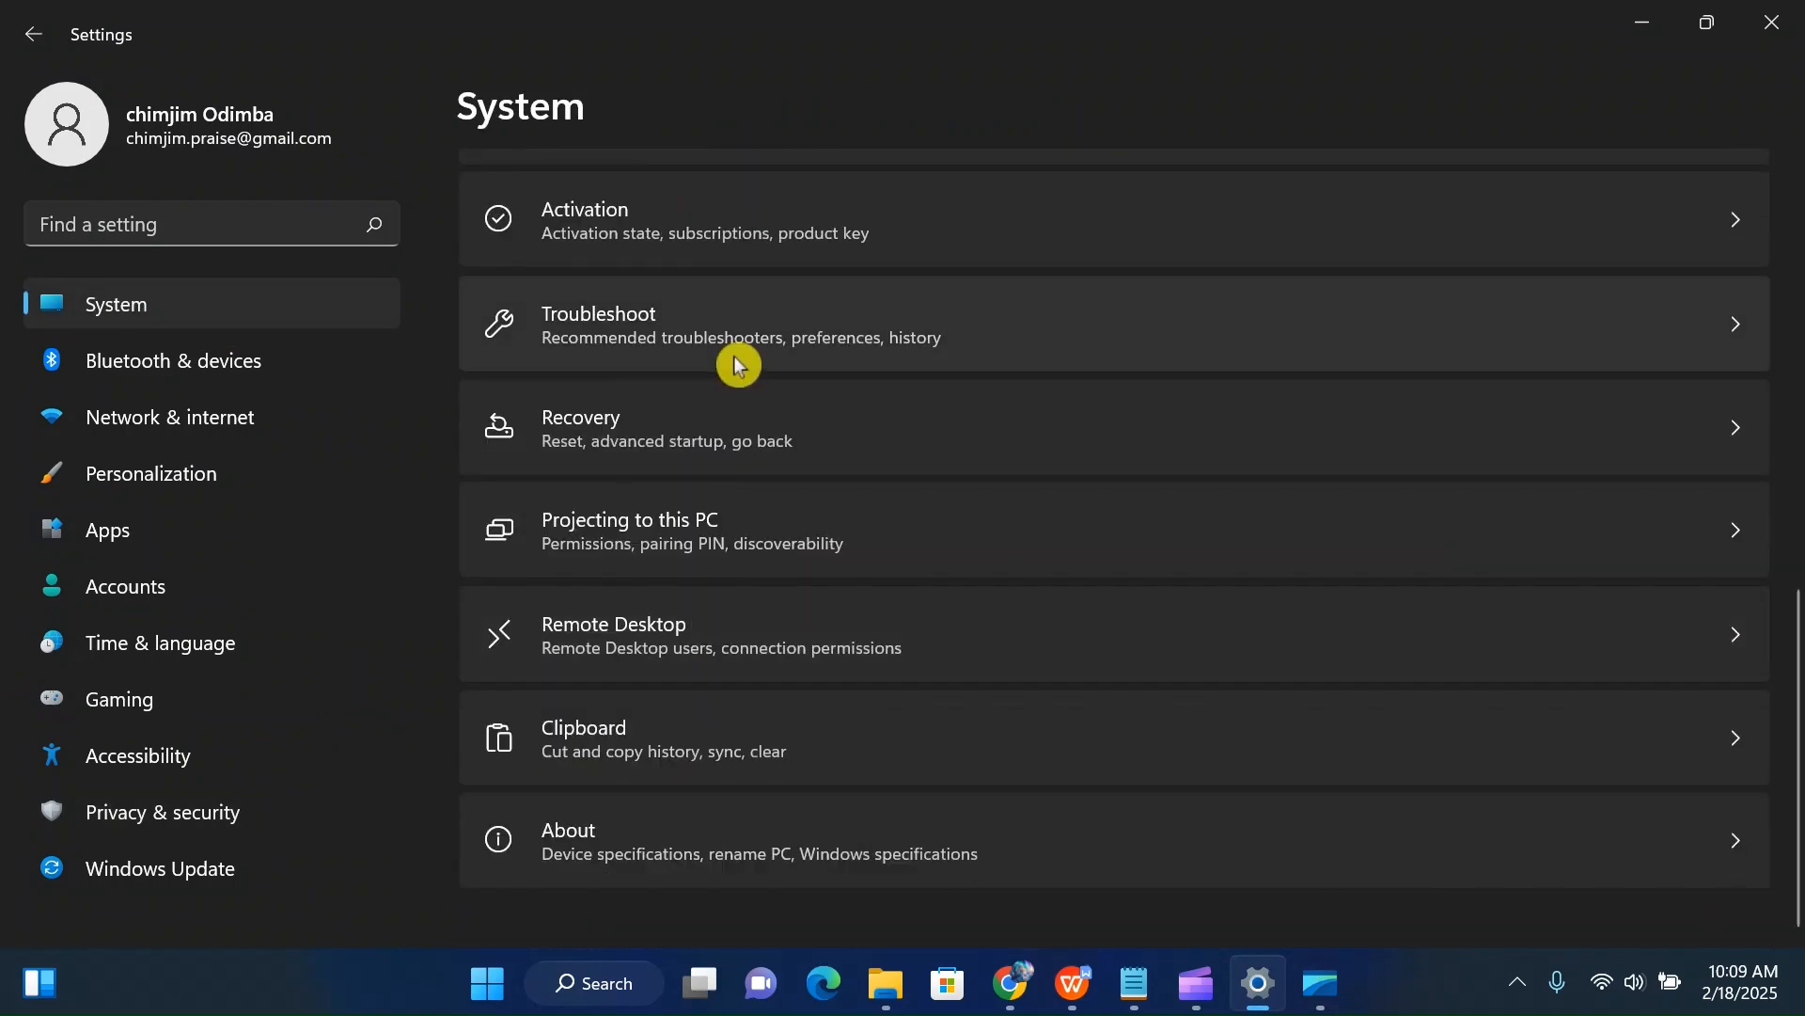
click(659, 324)
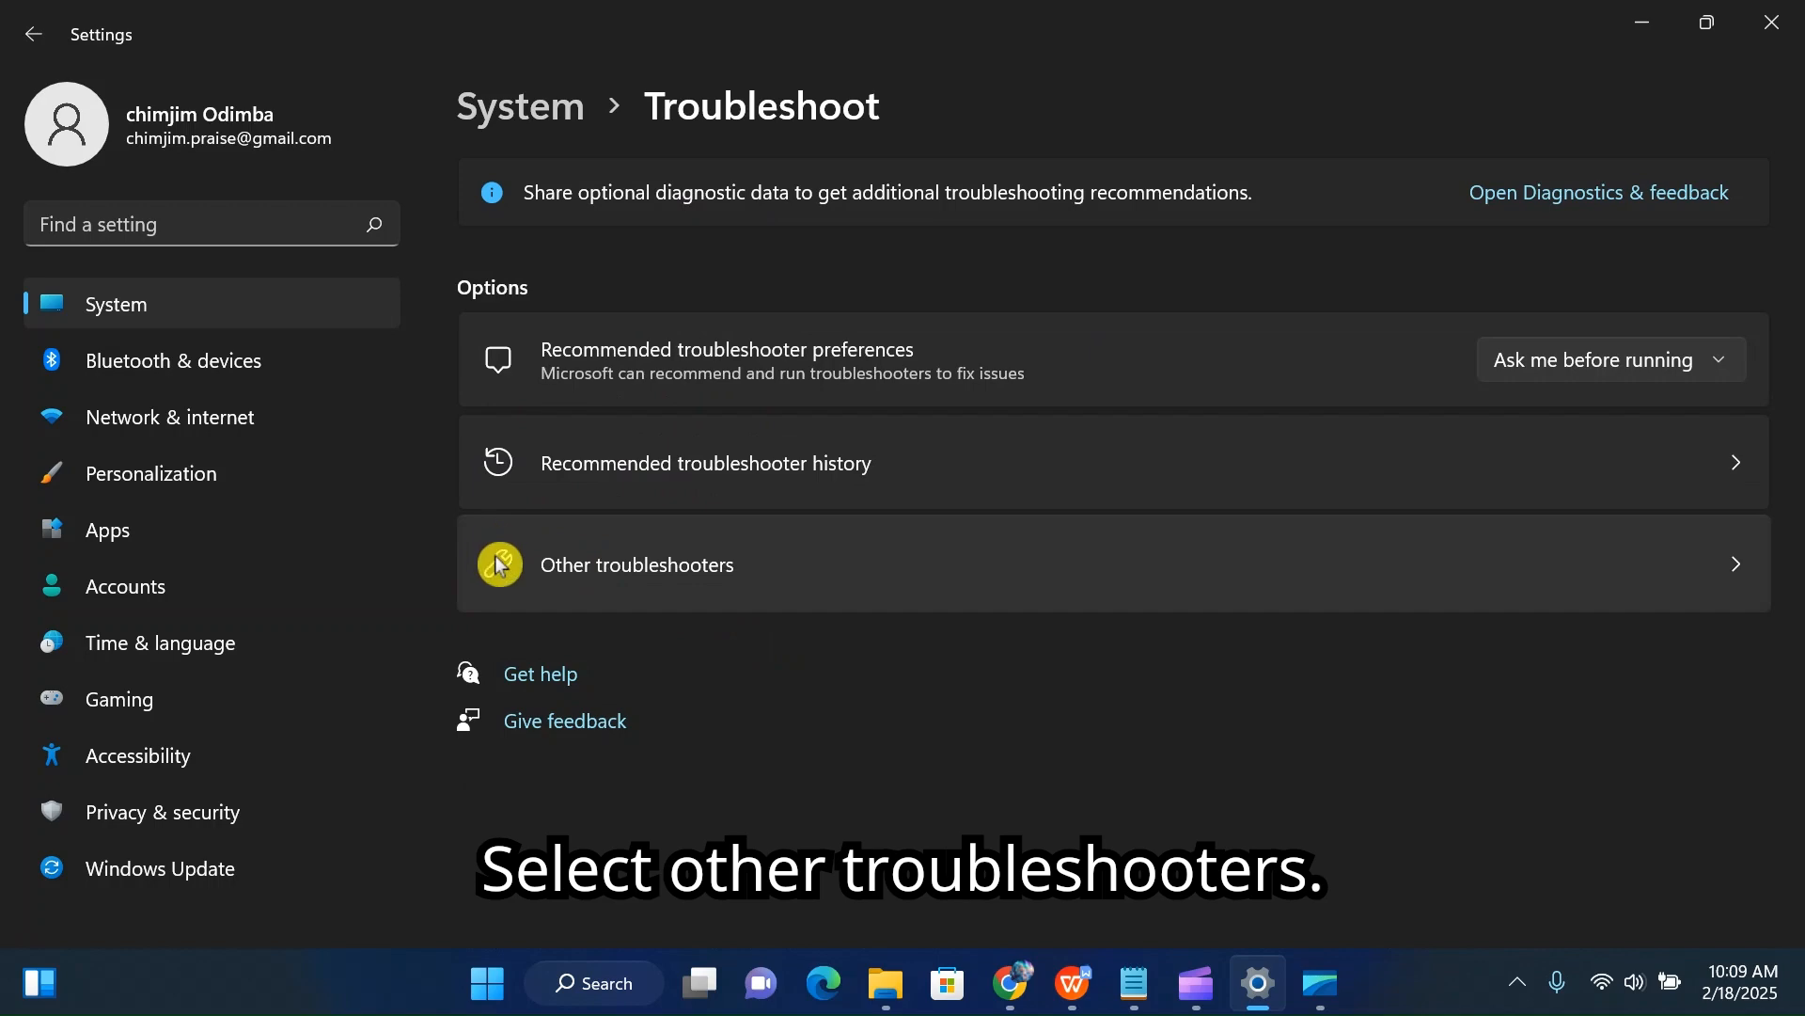
click(499, 564)
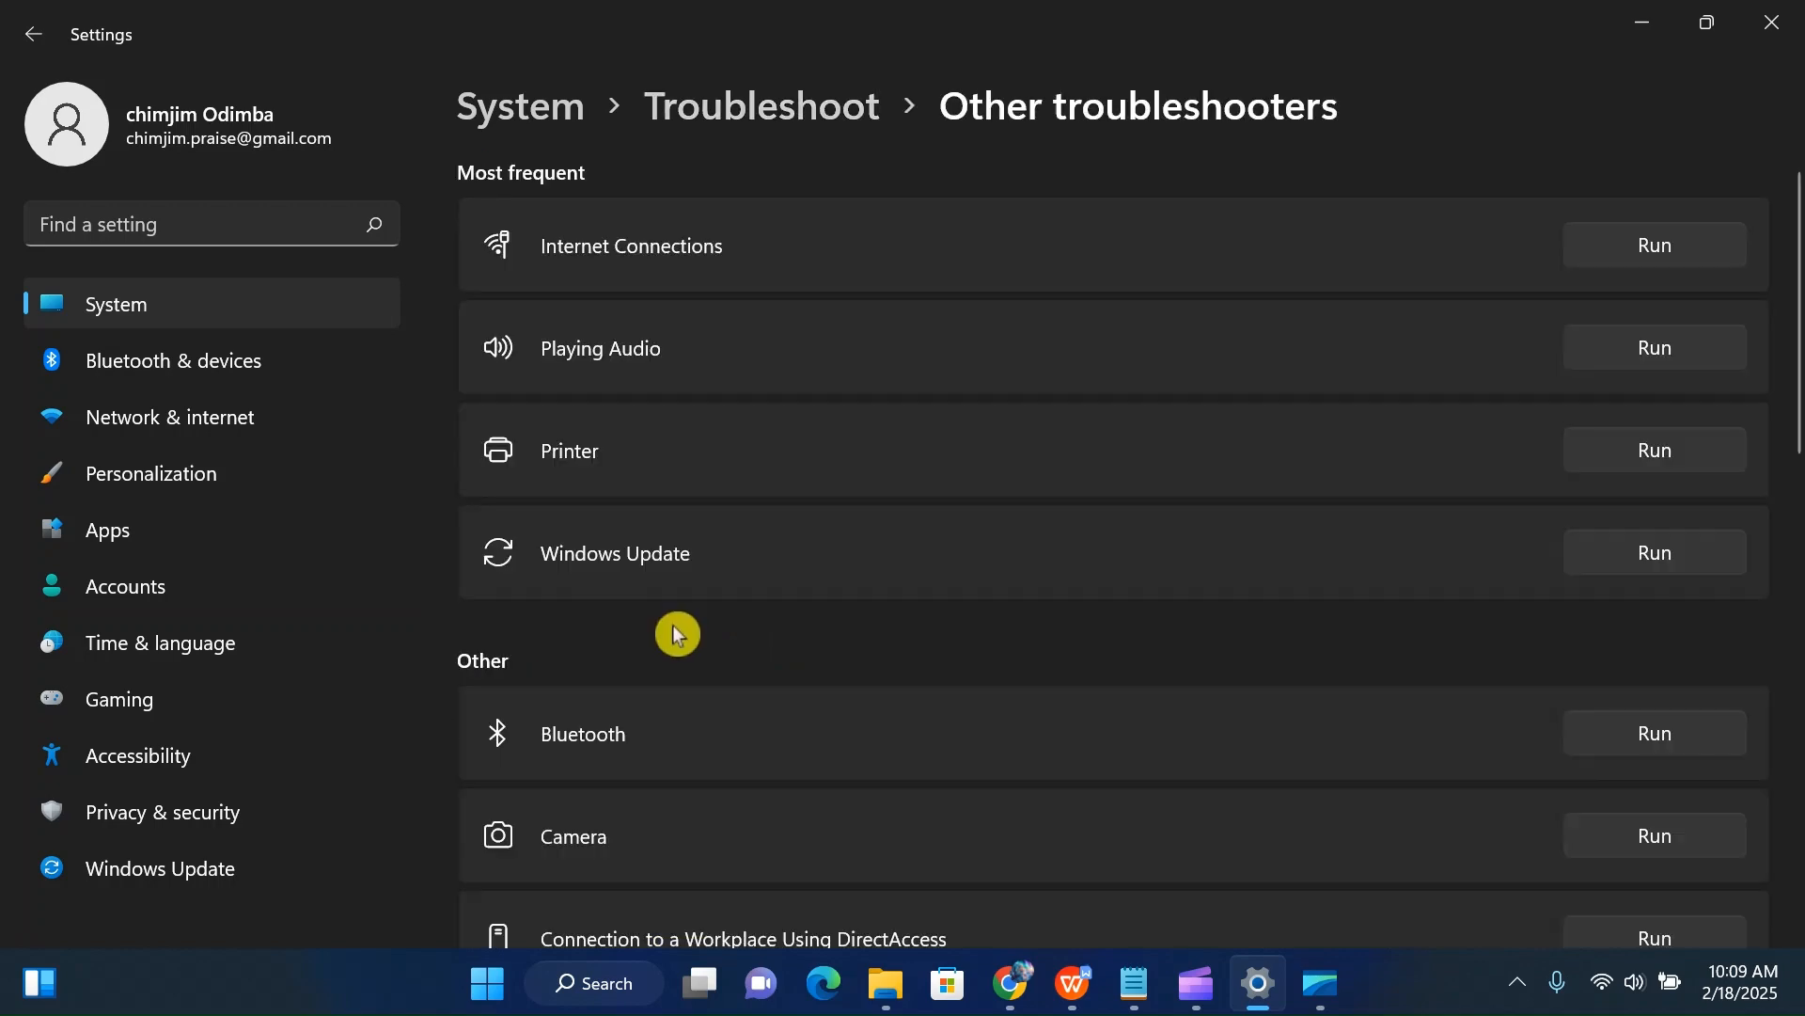
scroll(677, 636, down, 10)
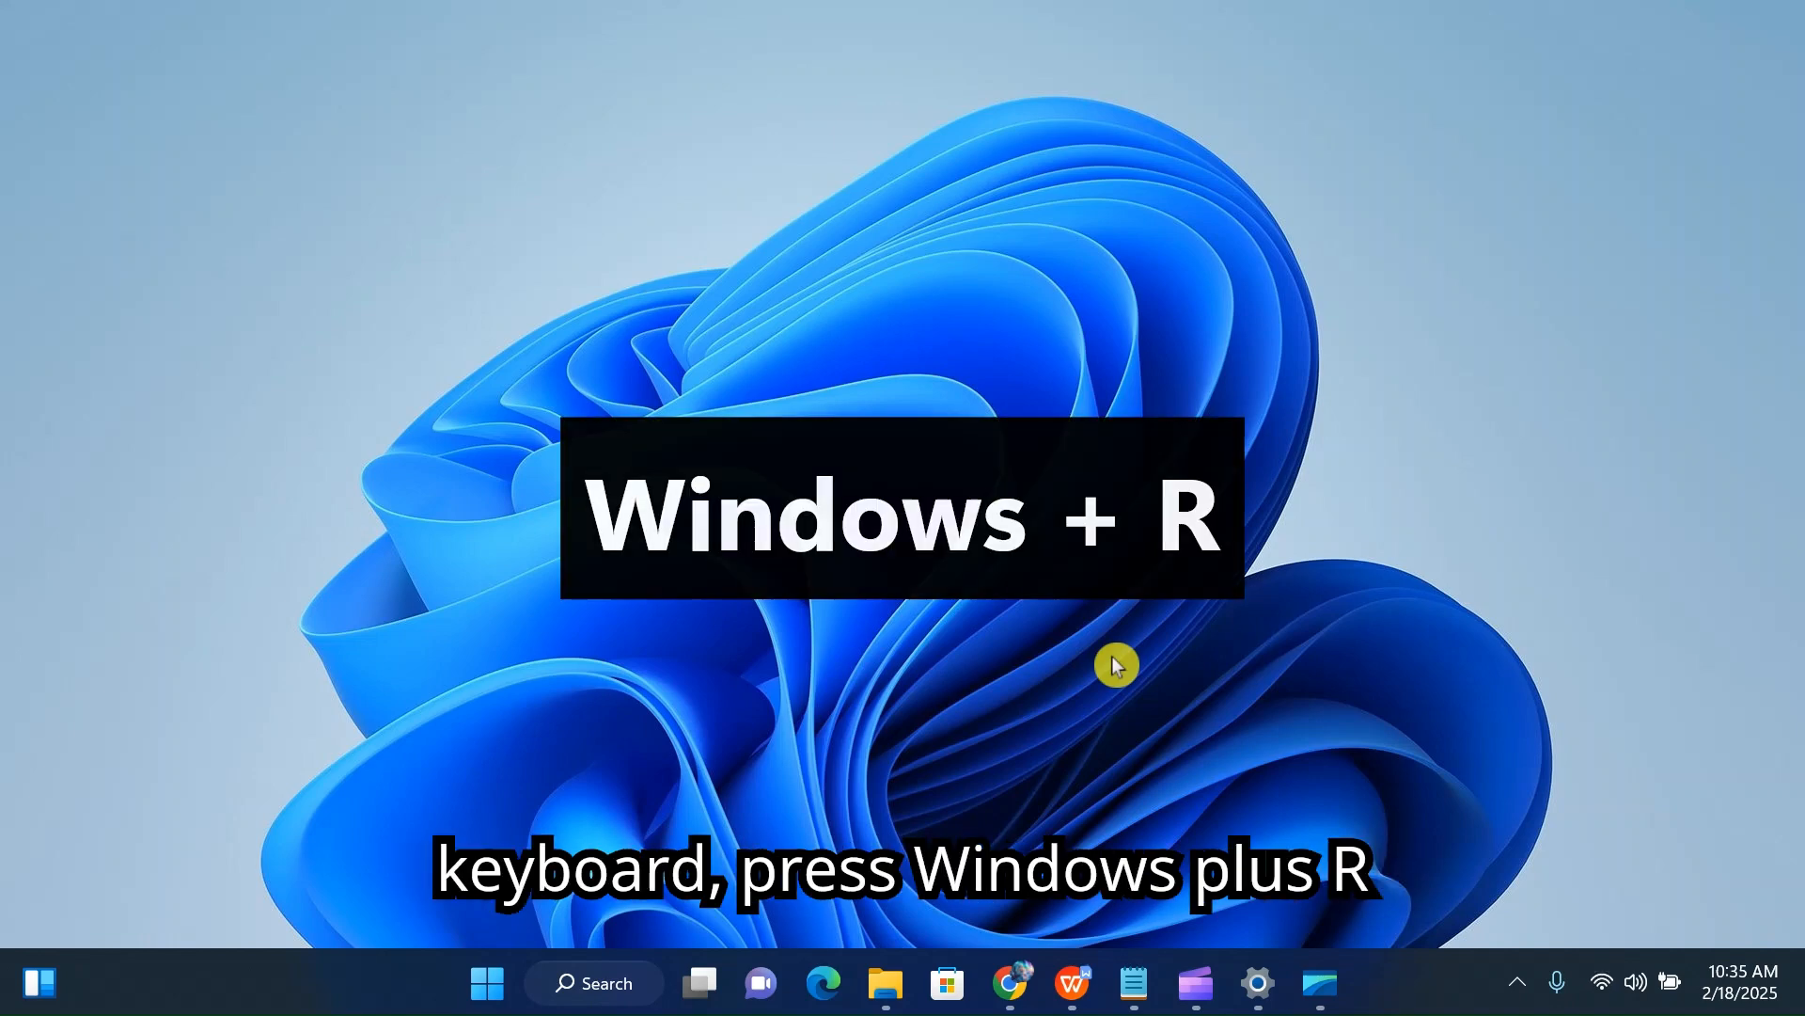
Run mmsys.cpl to open the classic Sound dialog and show the properties of the USB Audio Device microphone under the recording devices
key(super+r)
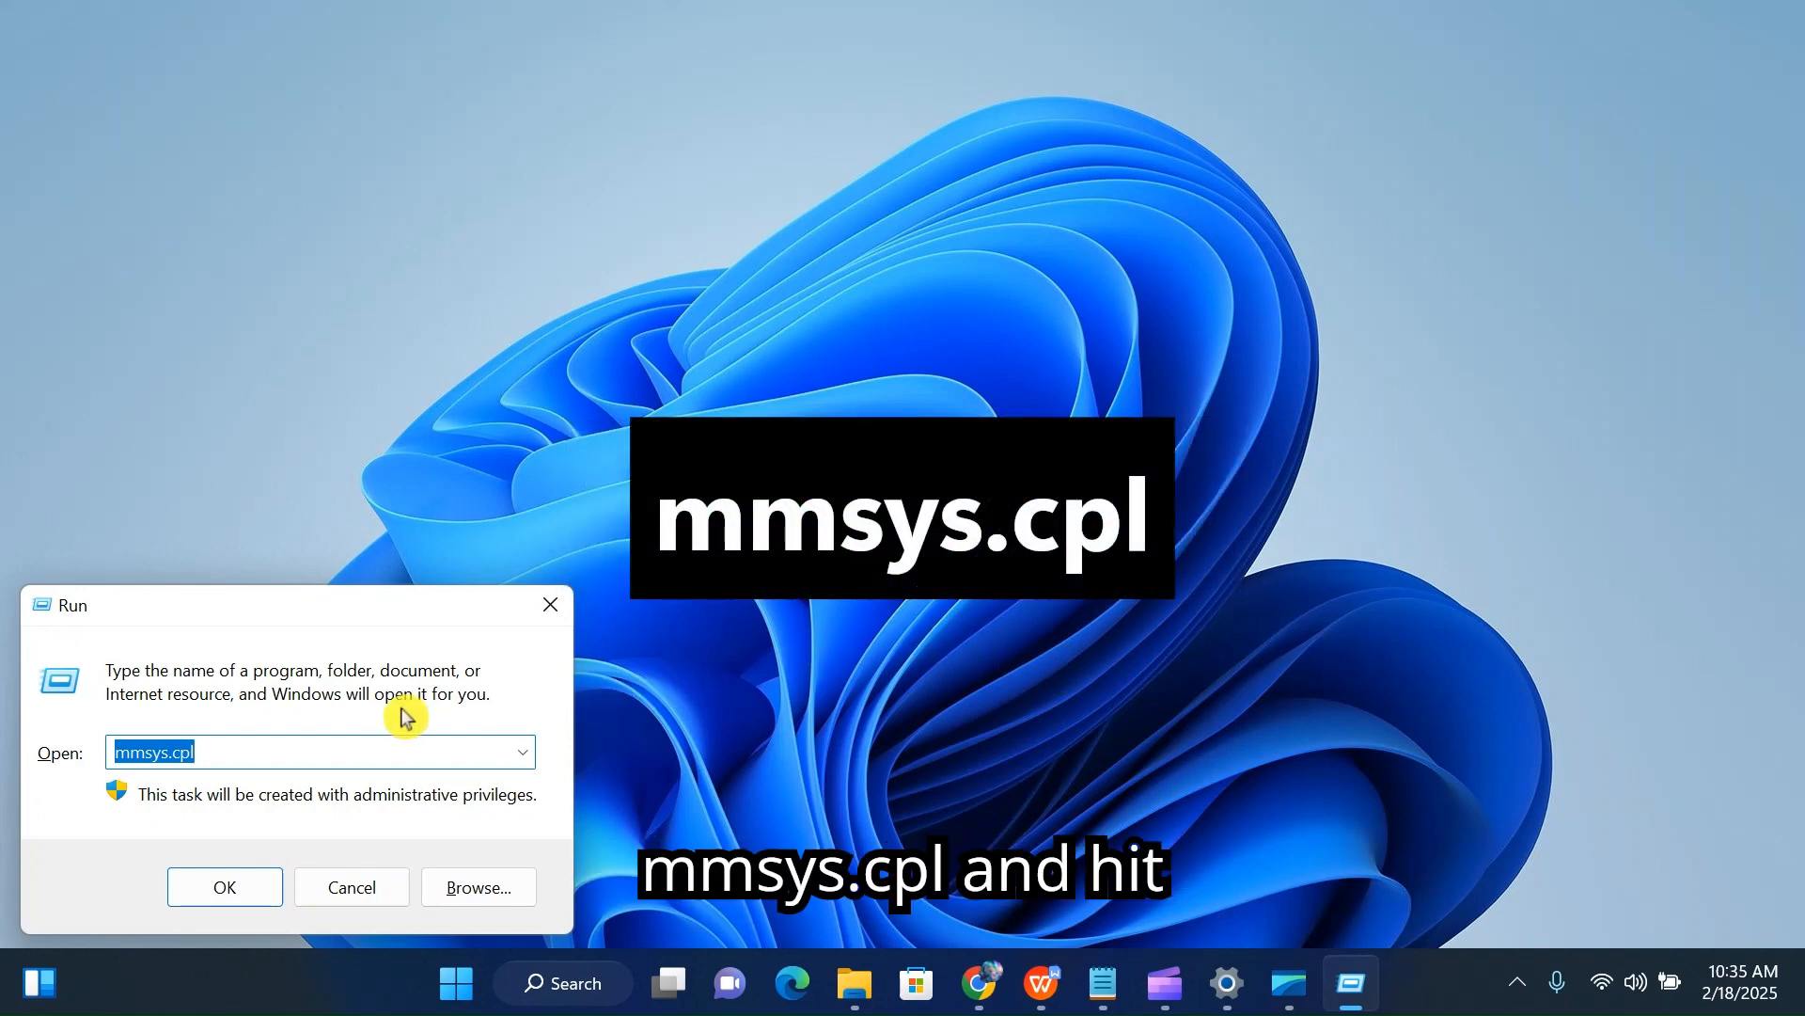
key(Return)
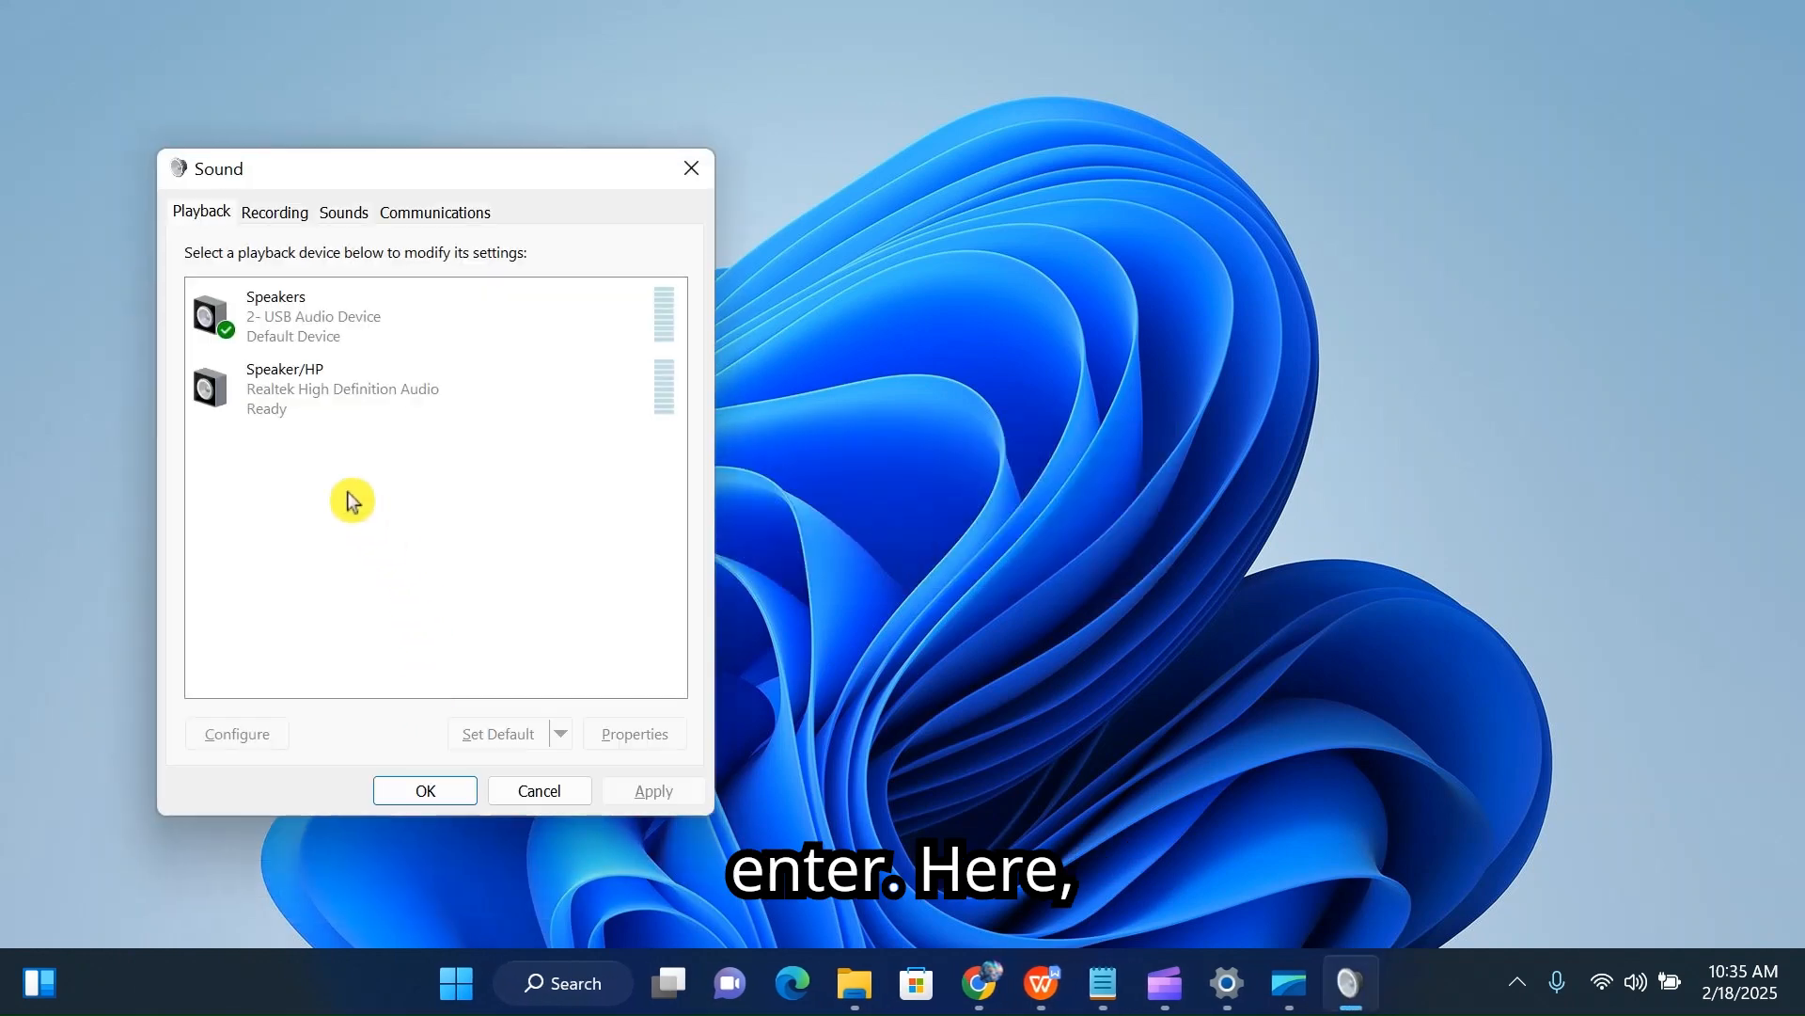
click(270, 218)
right_click(311, 299)
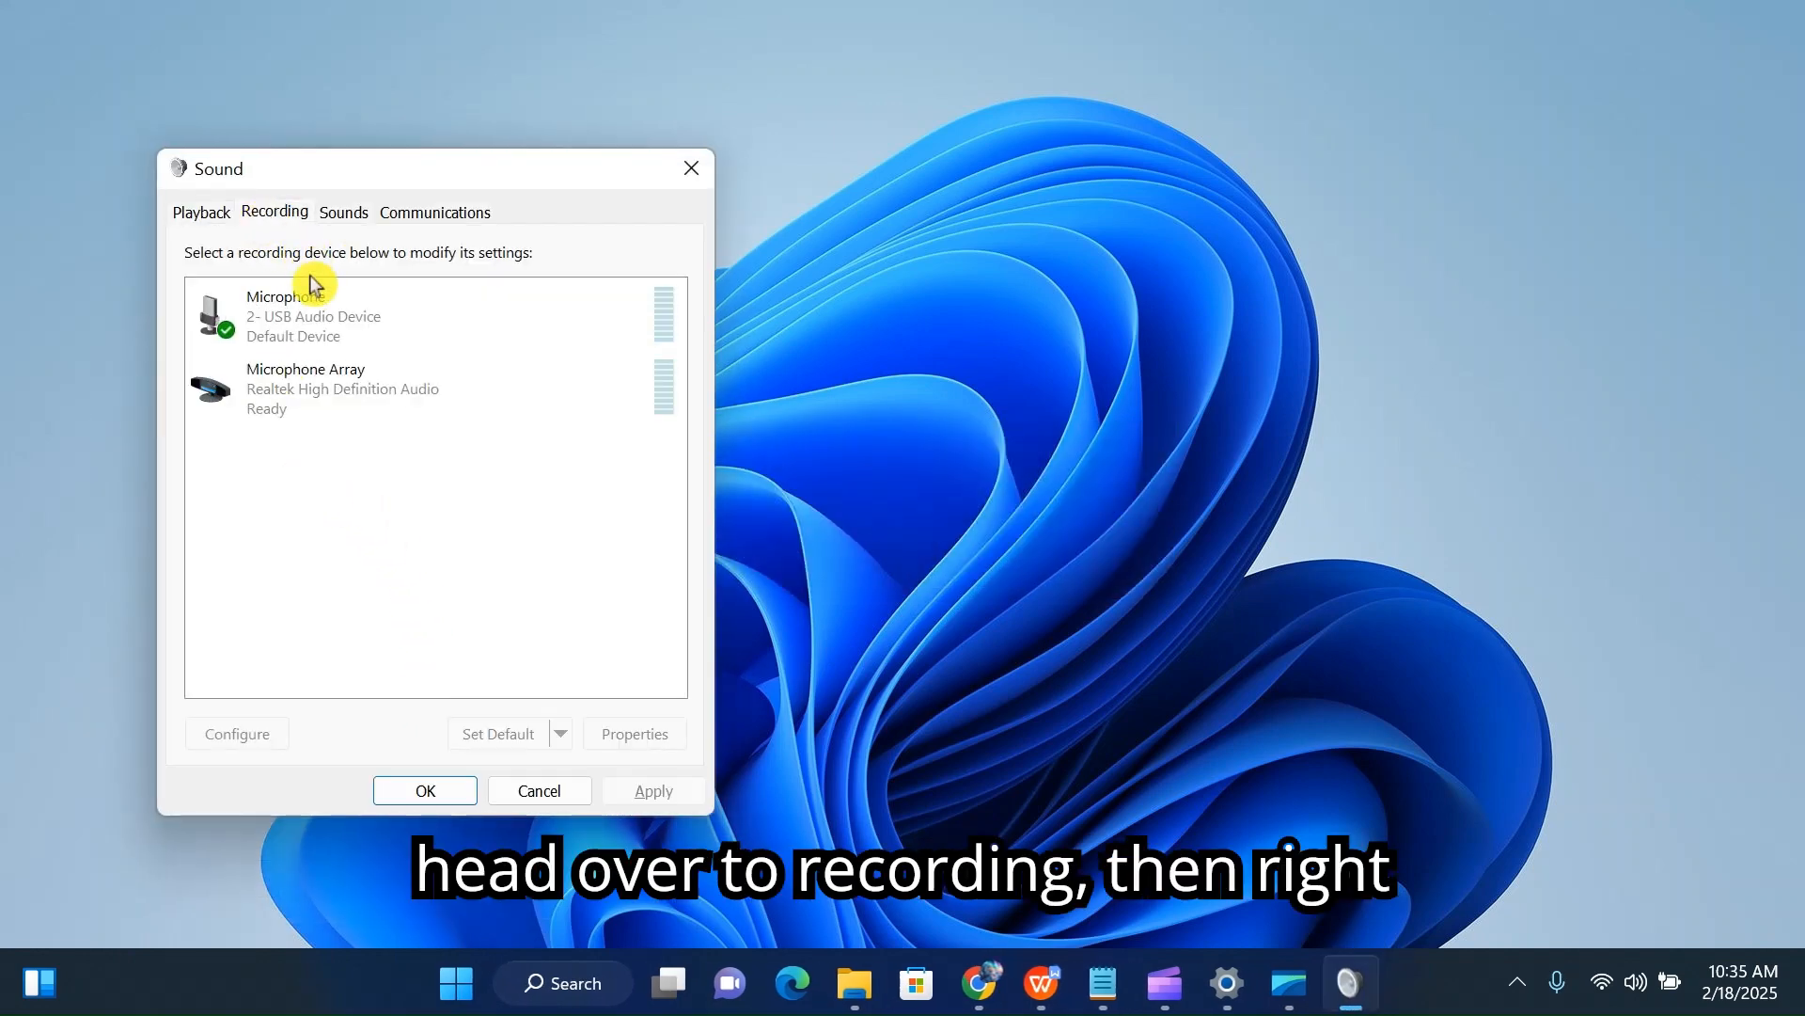
right_click(315, 324)
click(371, 488)
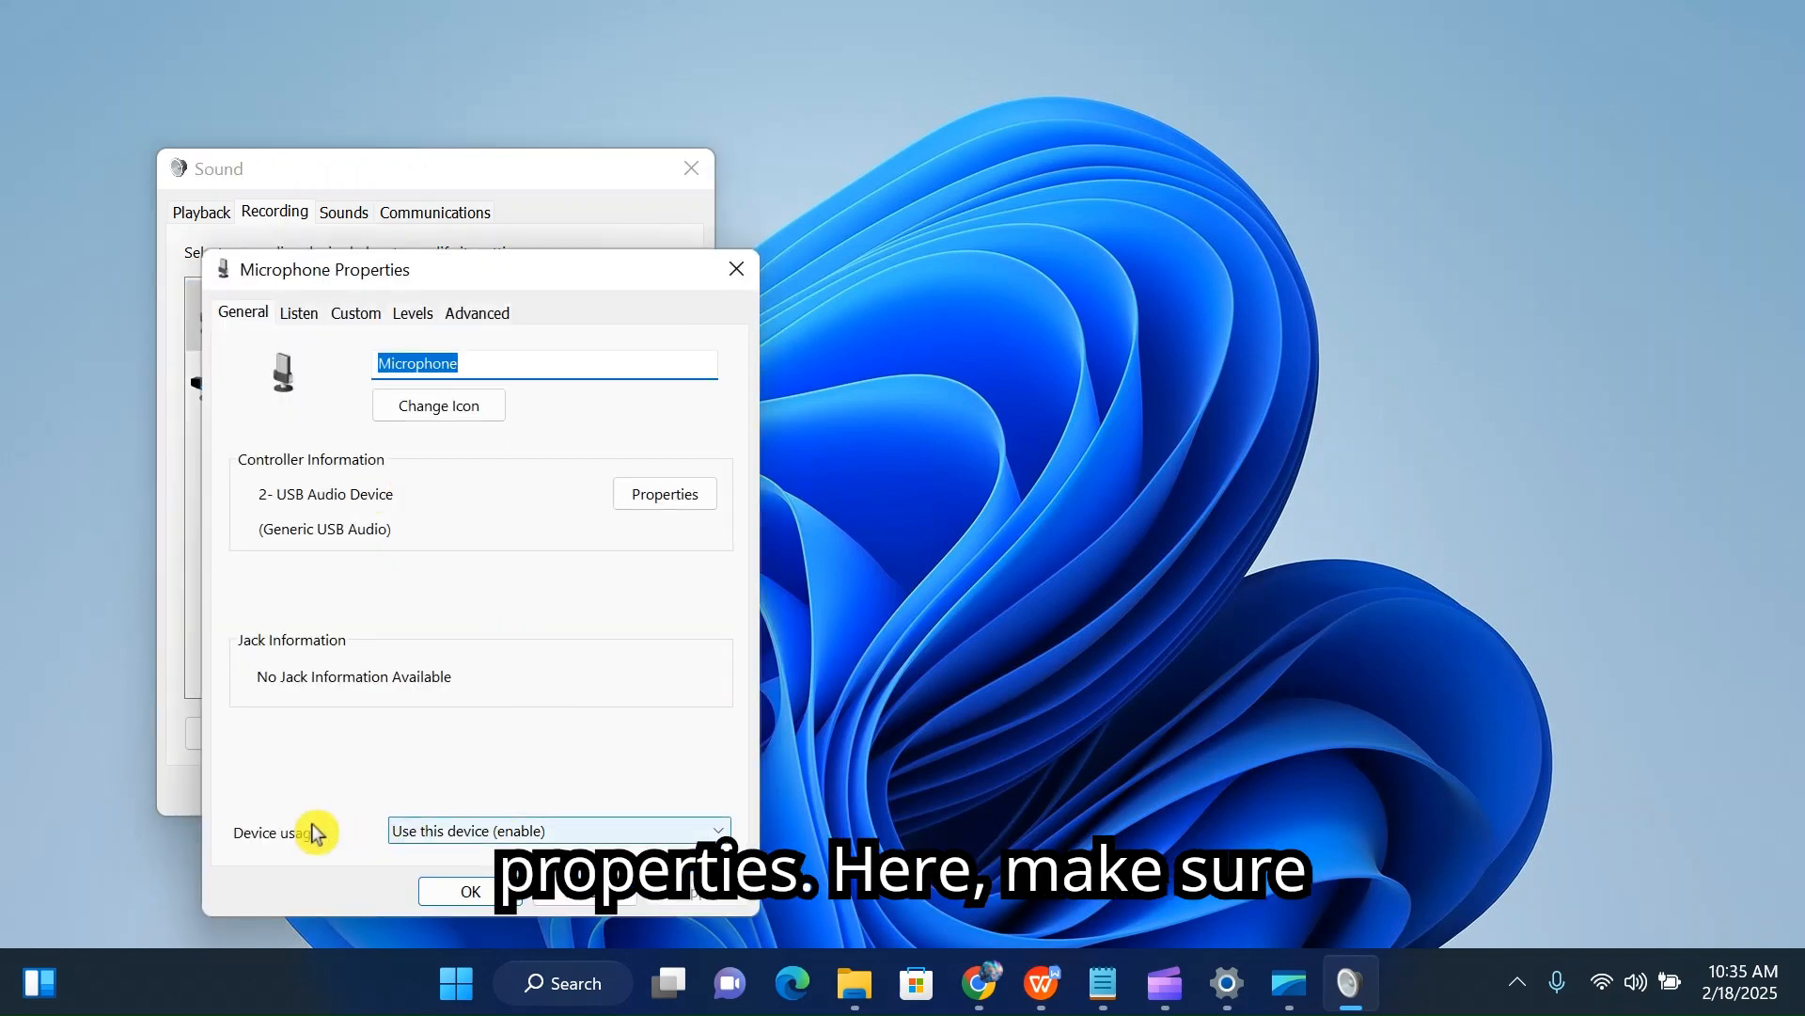
Check the microphone's device usage options and input level, and close its properties
click(415, 831)
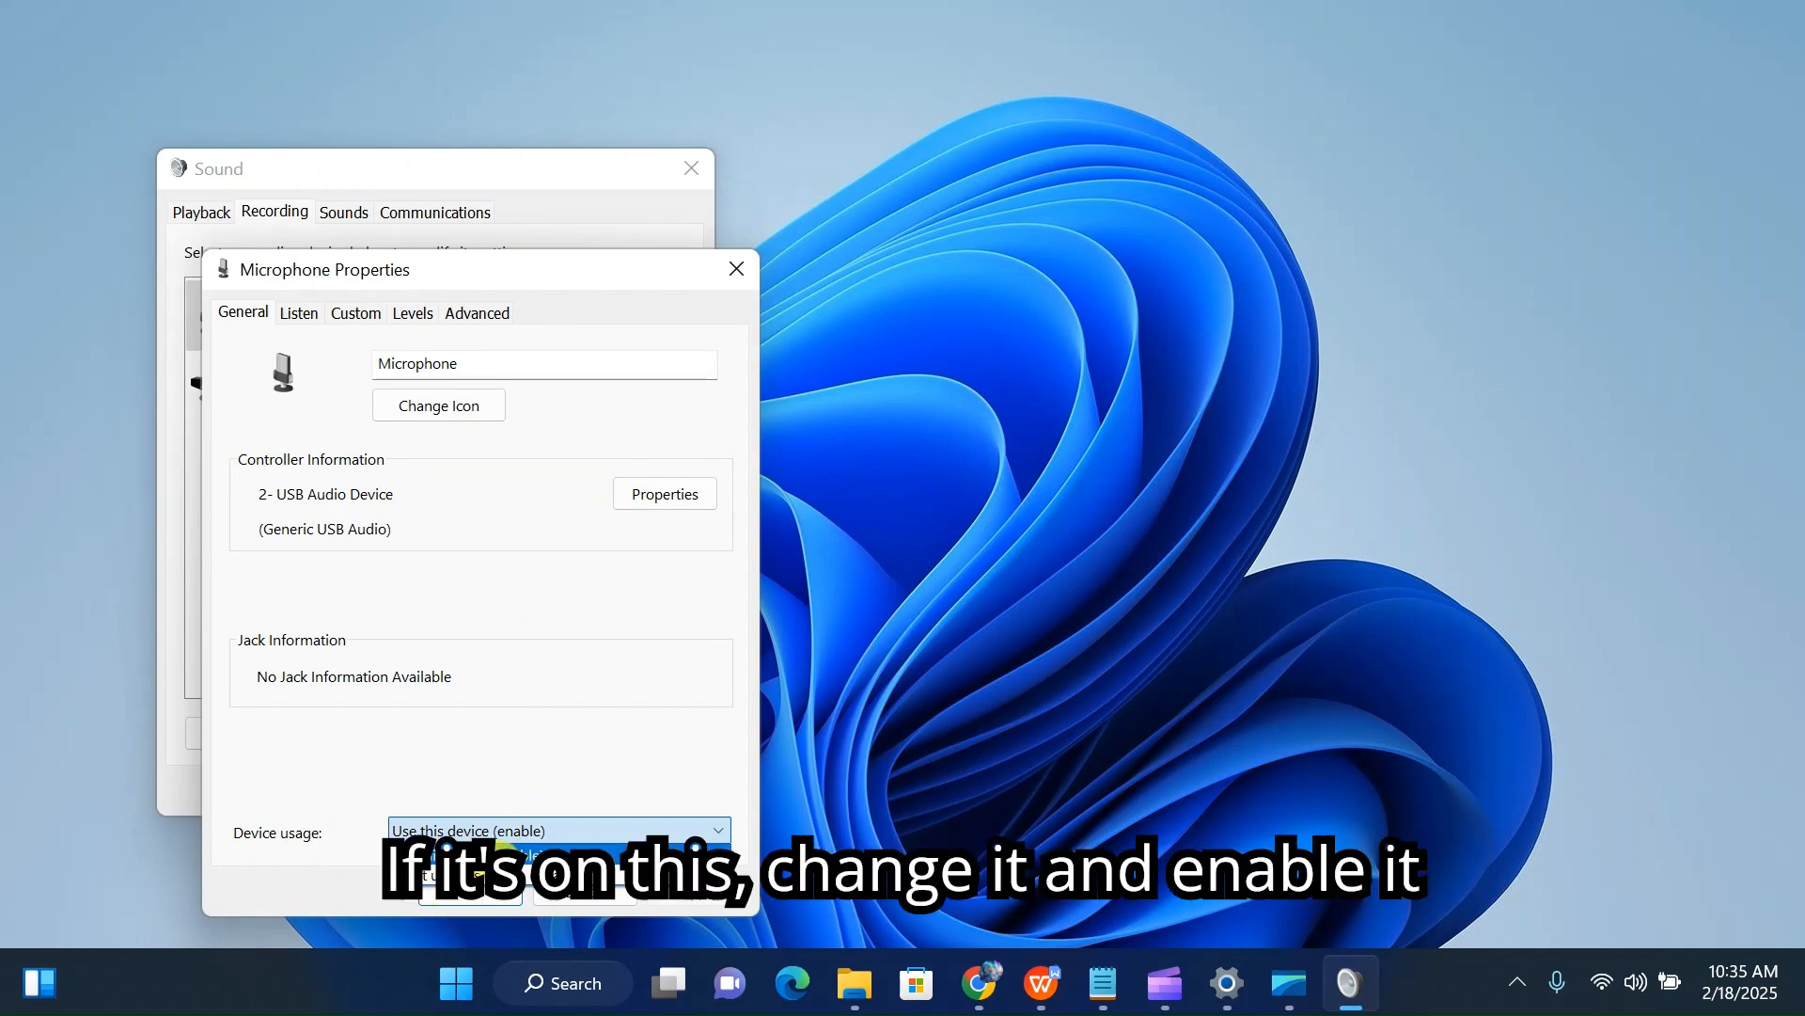
click(471, 742)
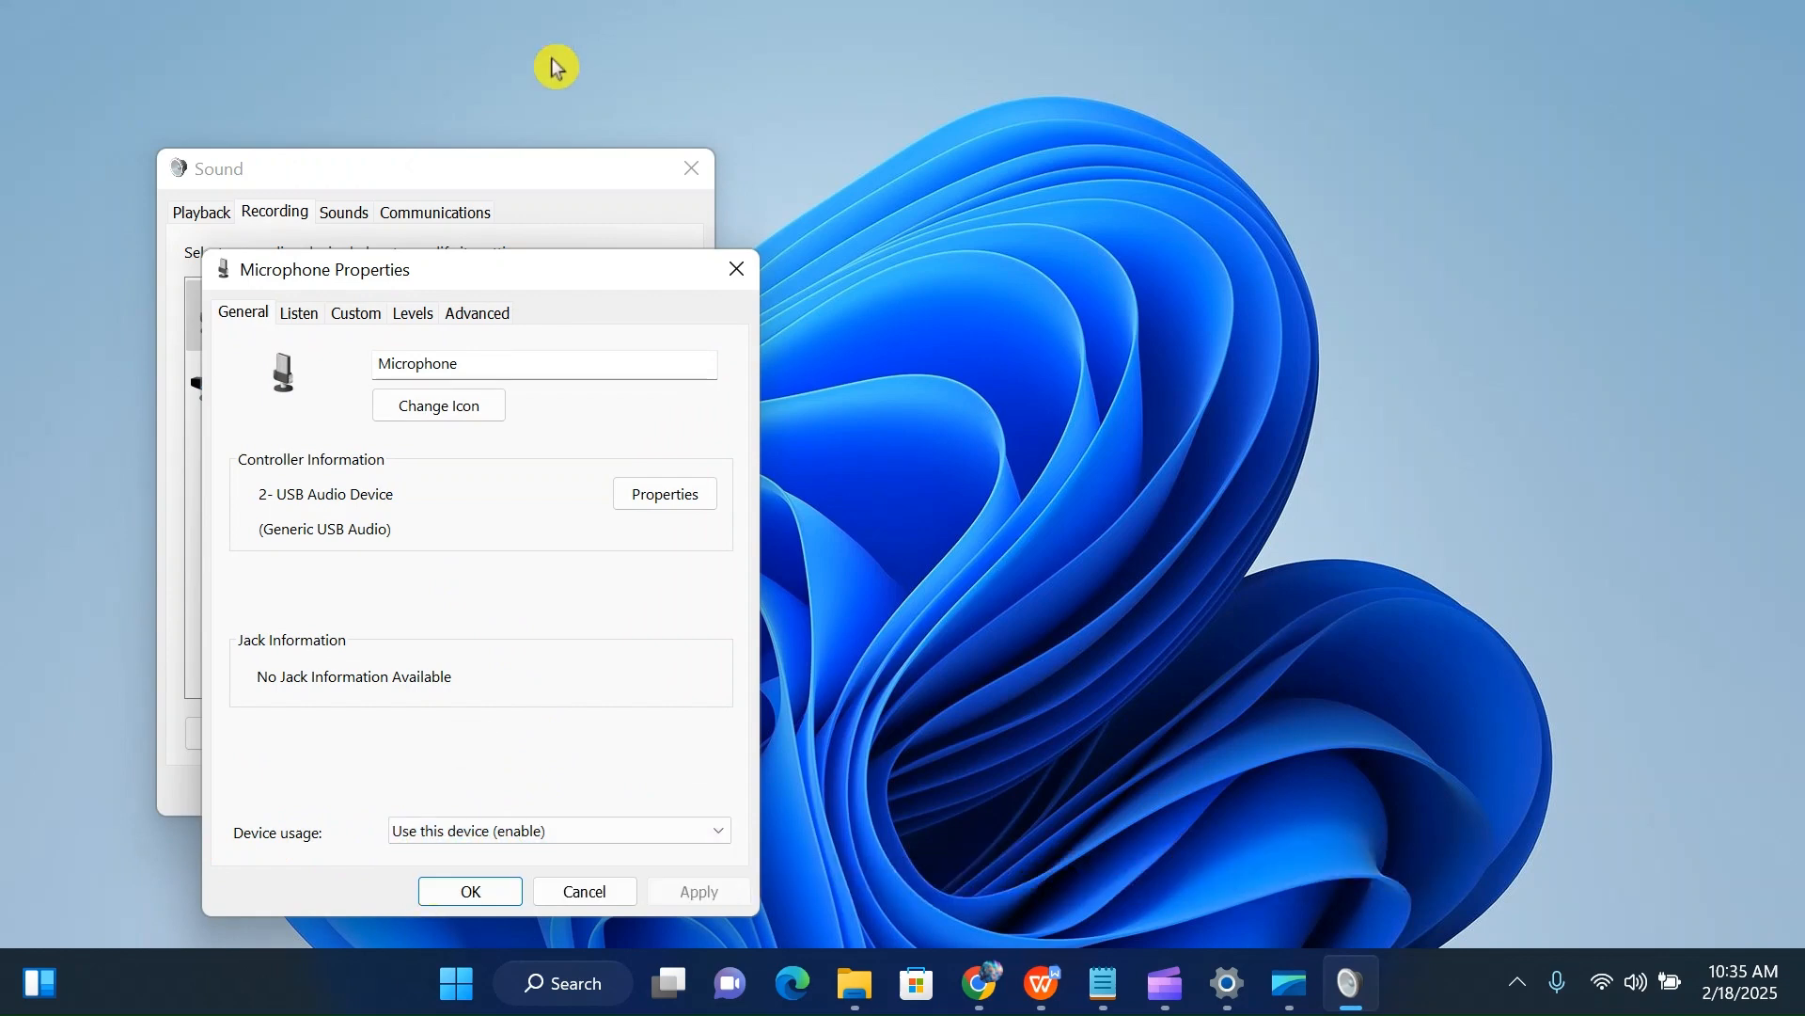
click(418, 314)
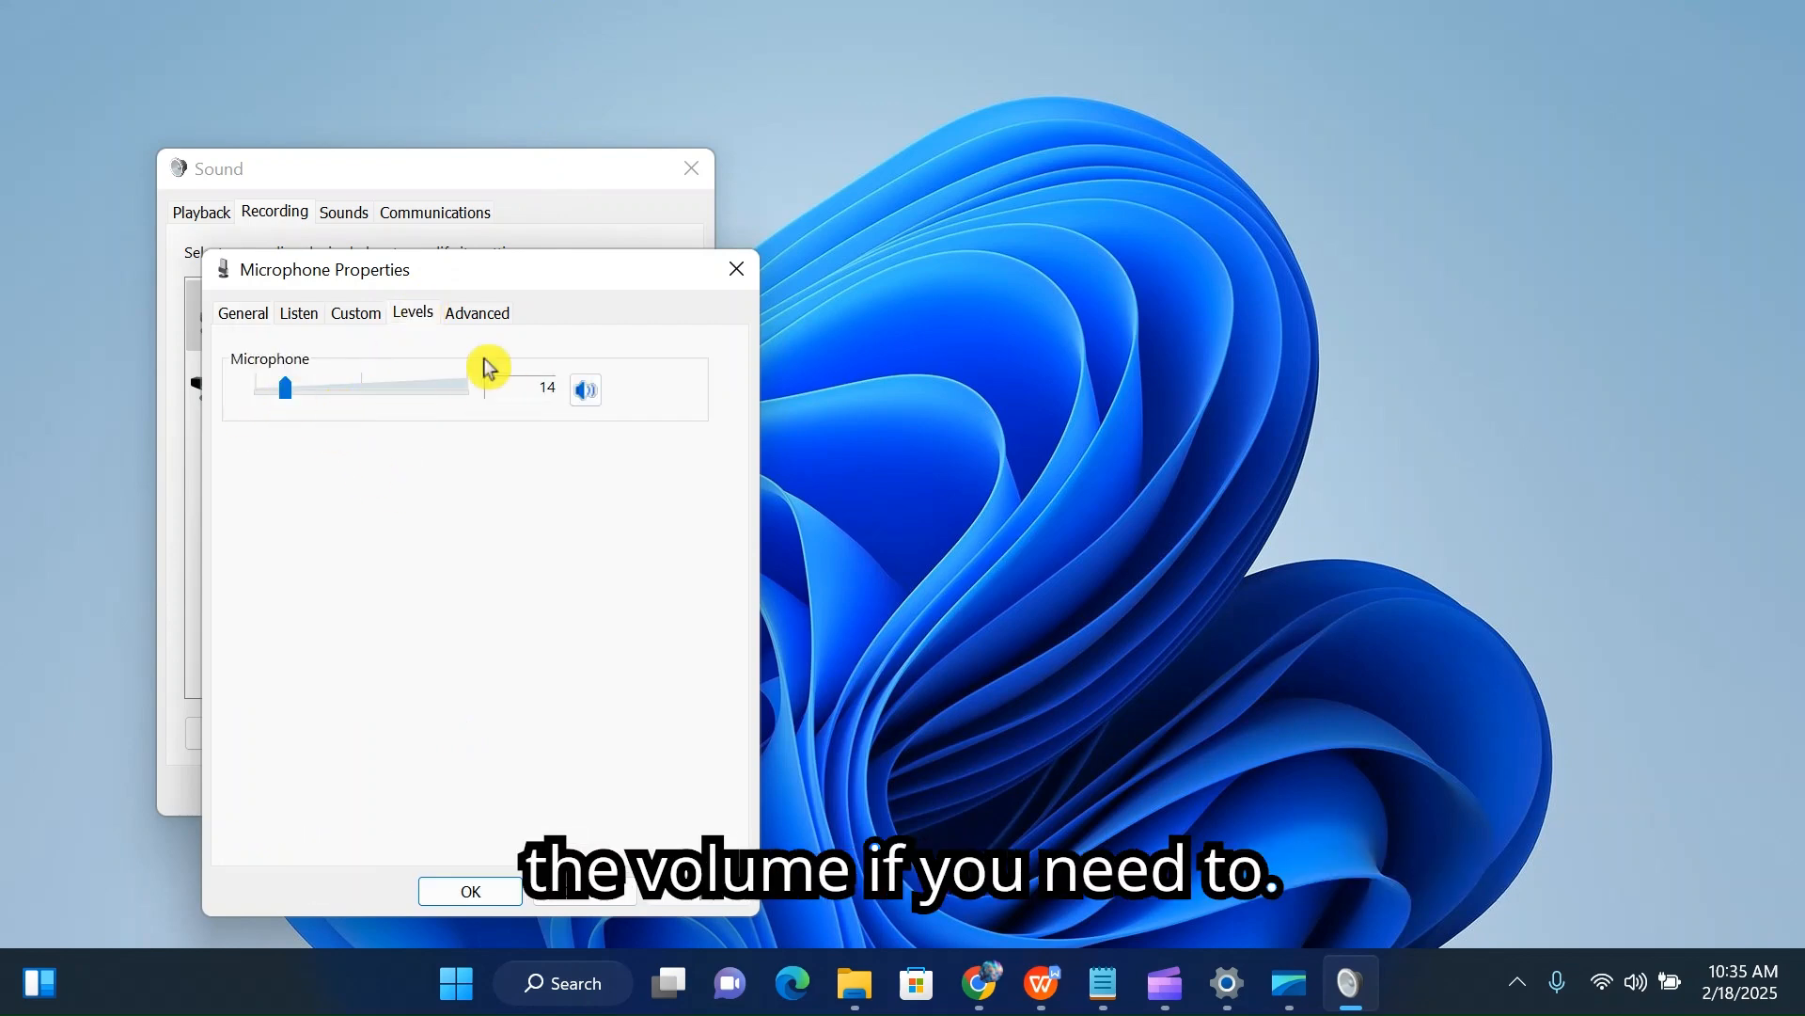
click(728, 286)
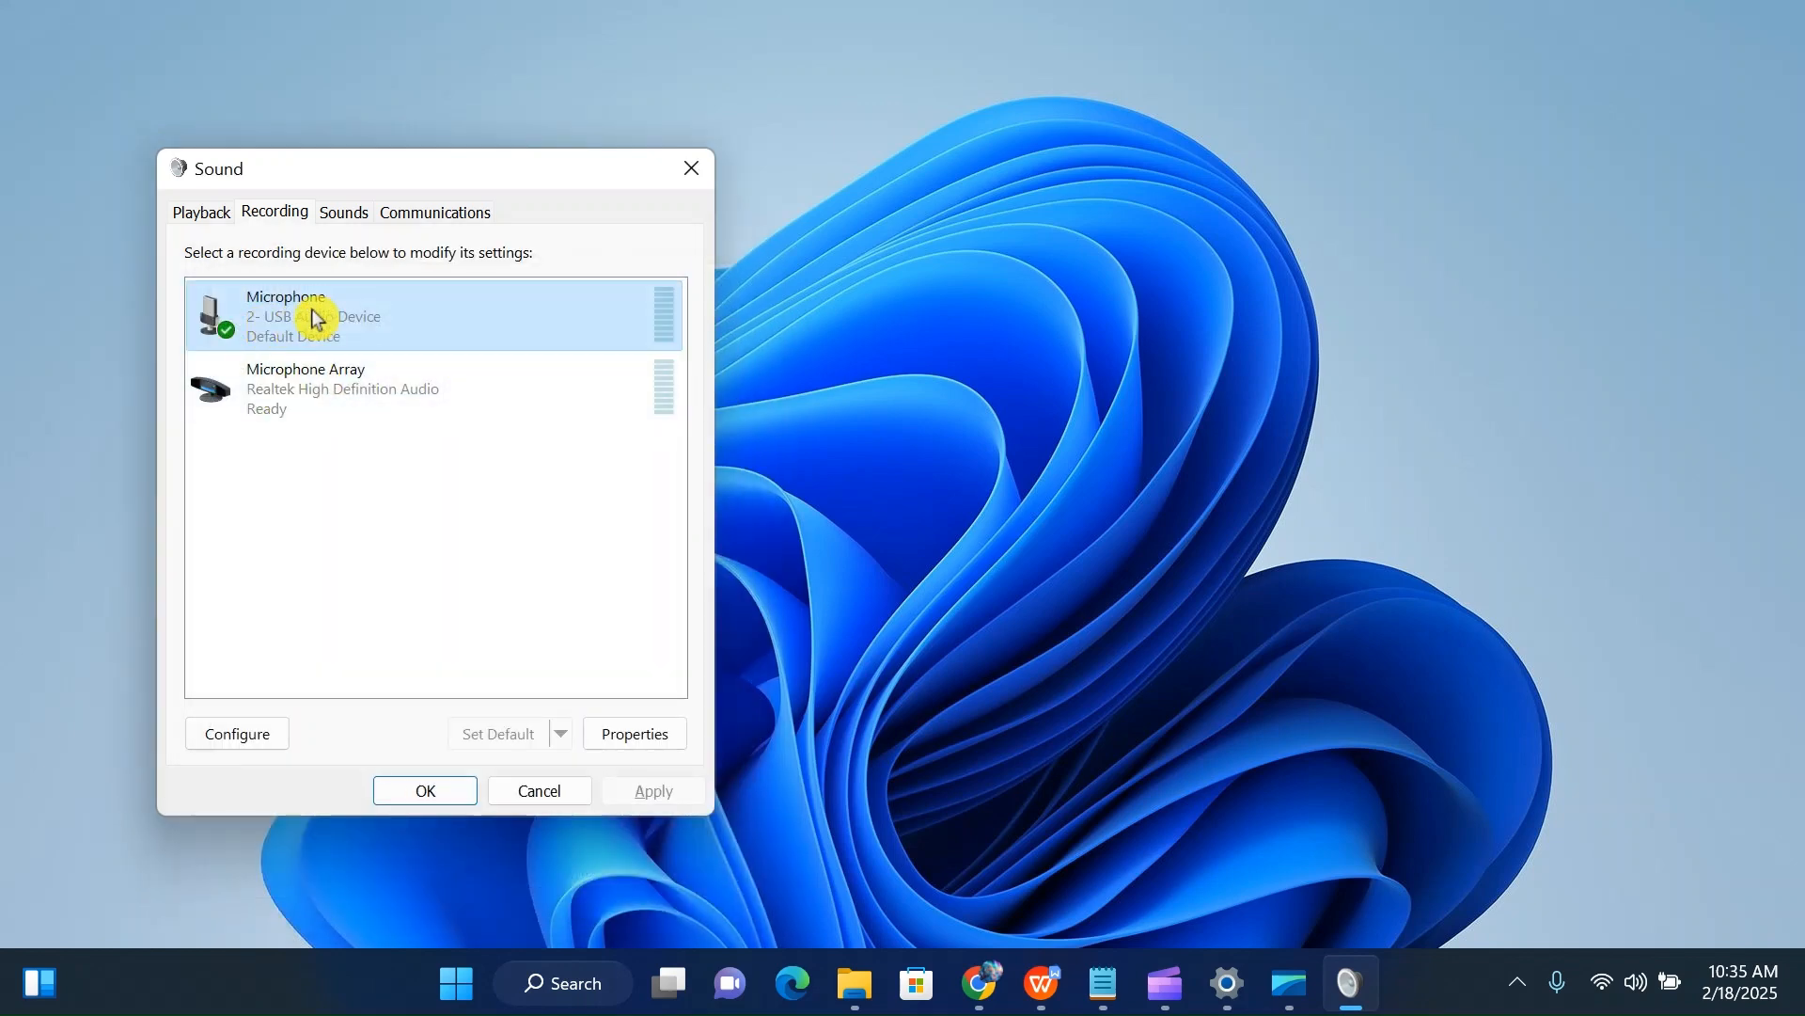
Look at the default-device options for the USB Audio Device microphone and close the Sound dialog
right_click(313, 310)
click(295, 592)
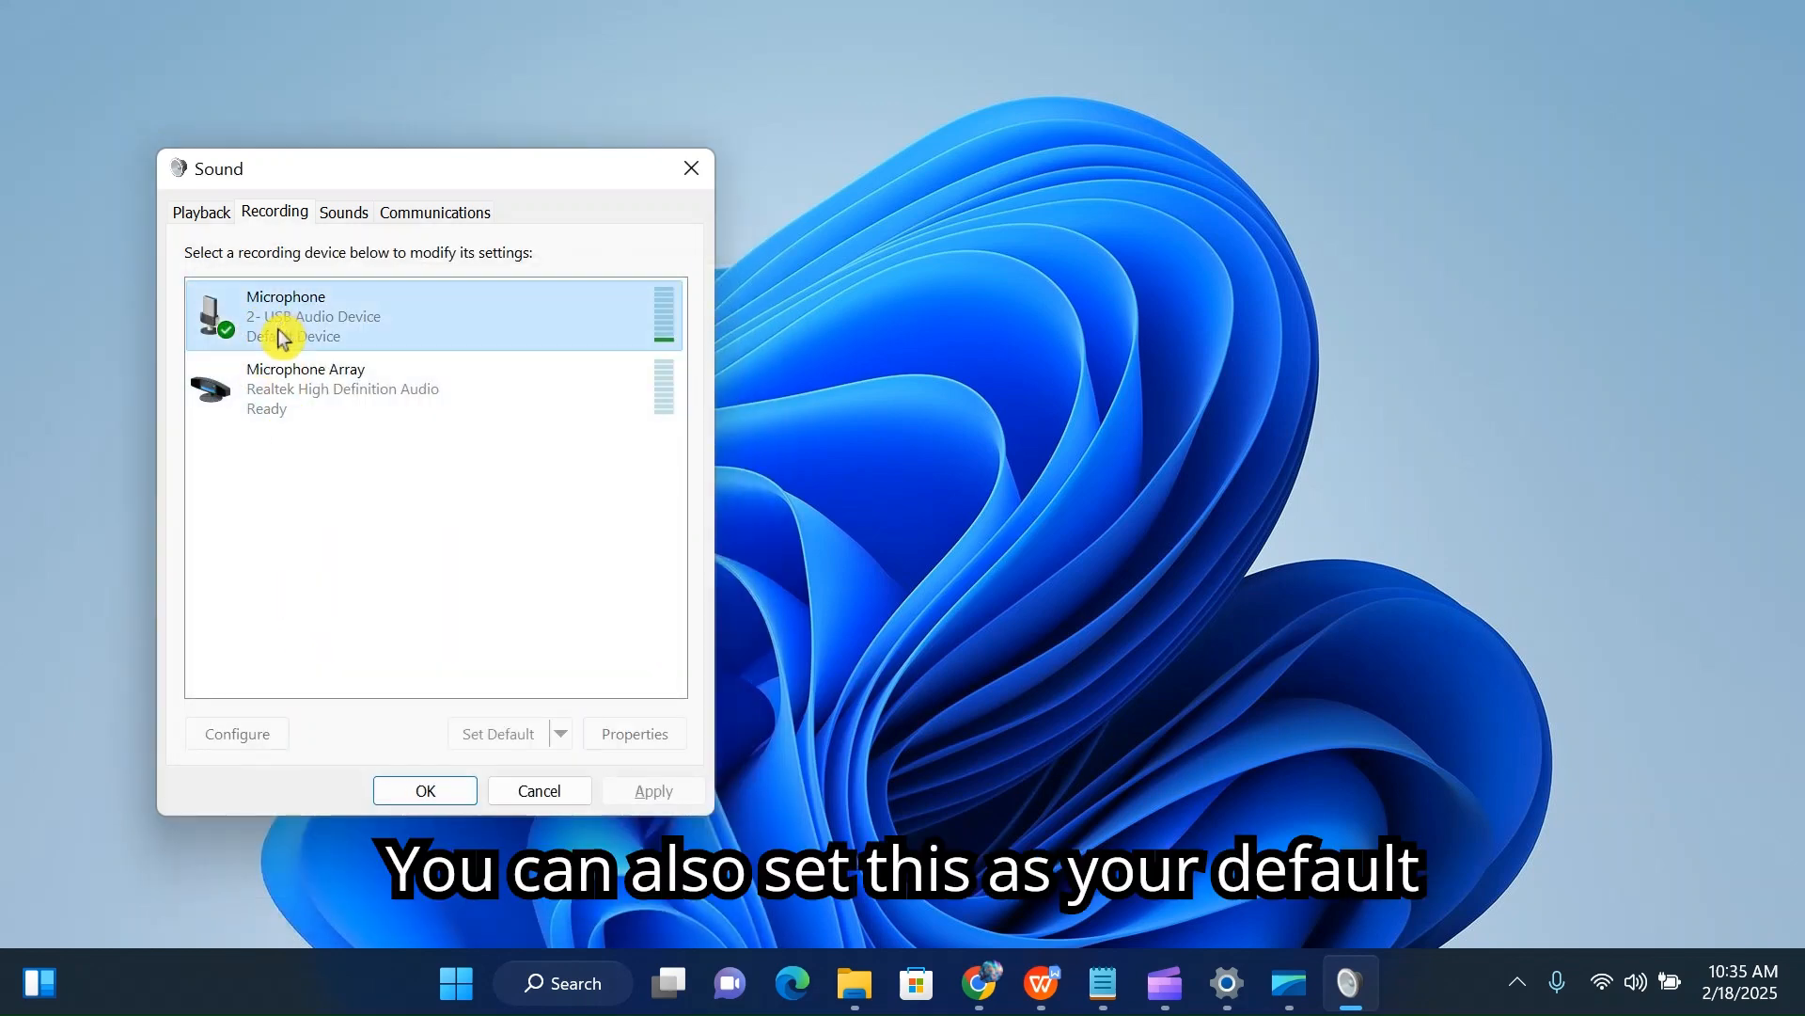
right_click(282, 324)
click(238, 513)
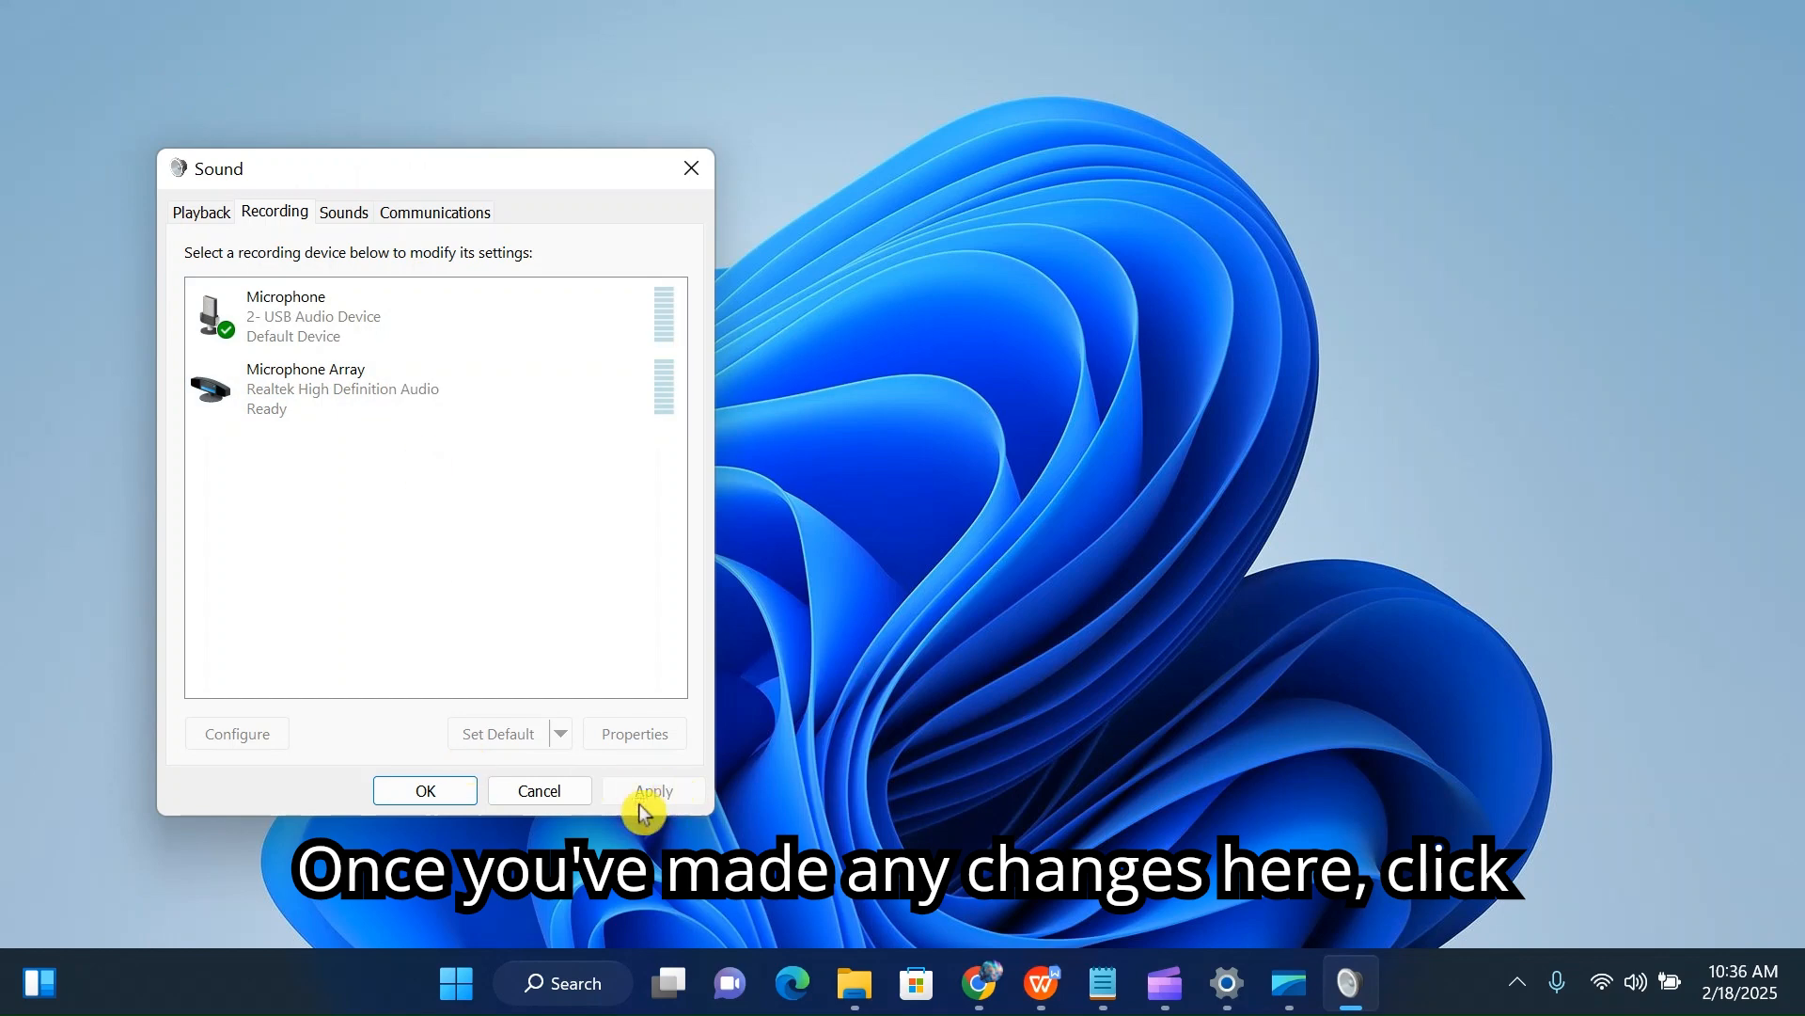
click(432, 790)
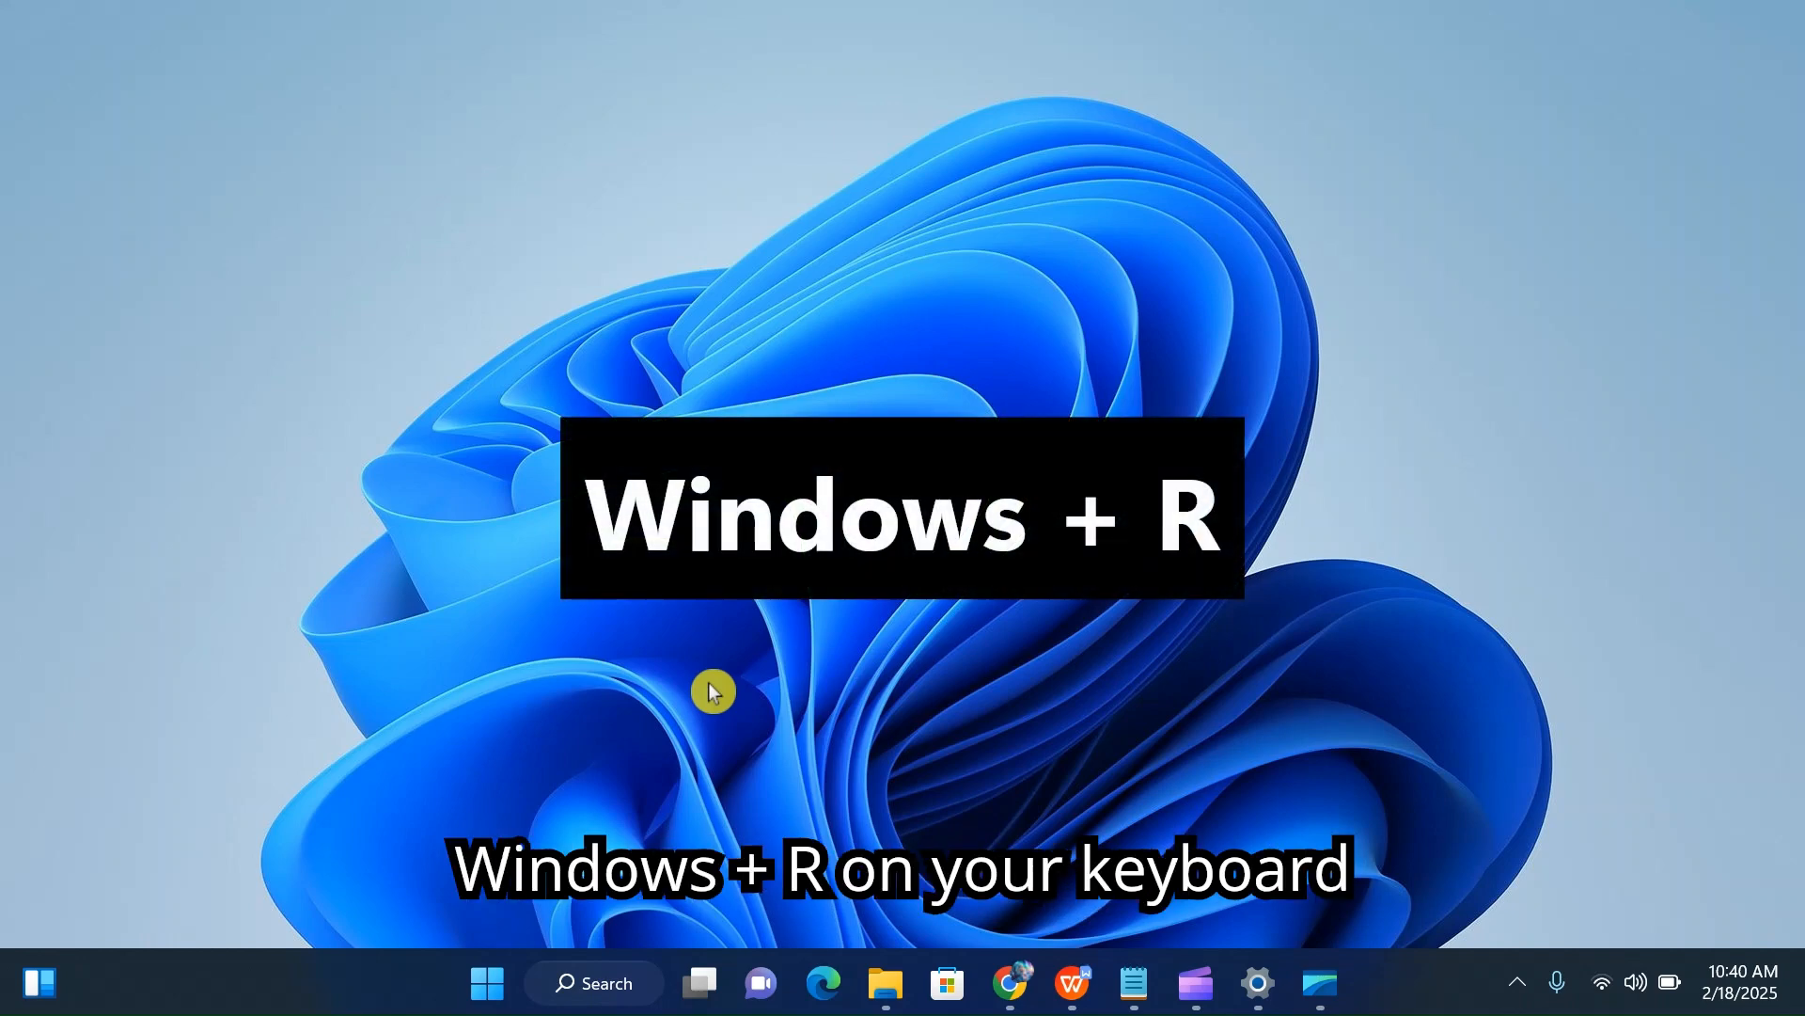
Run services.msc and locate the Windows Audio and Windows Audio Endpoint Builder services in the list
key(super+r)
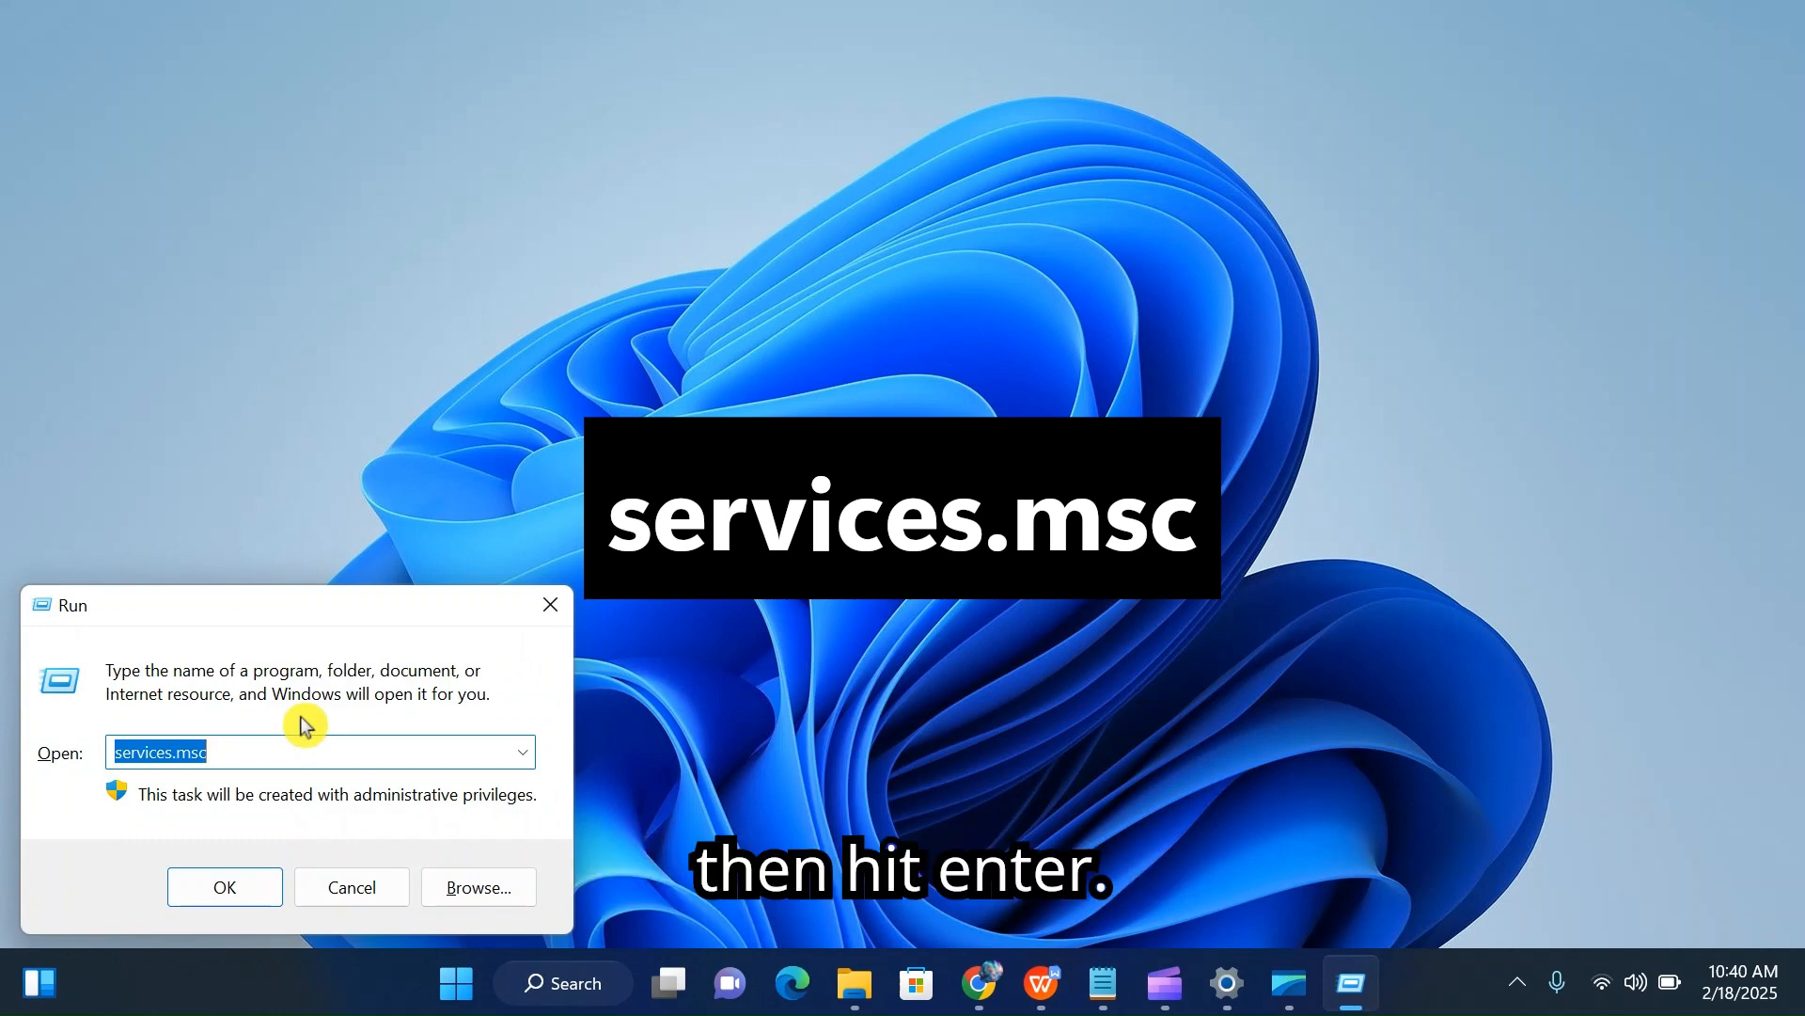
key(Return)
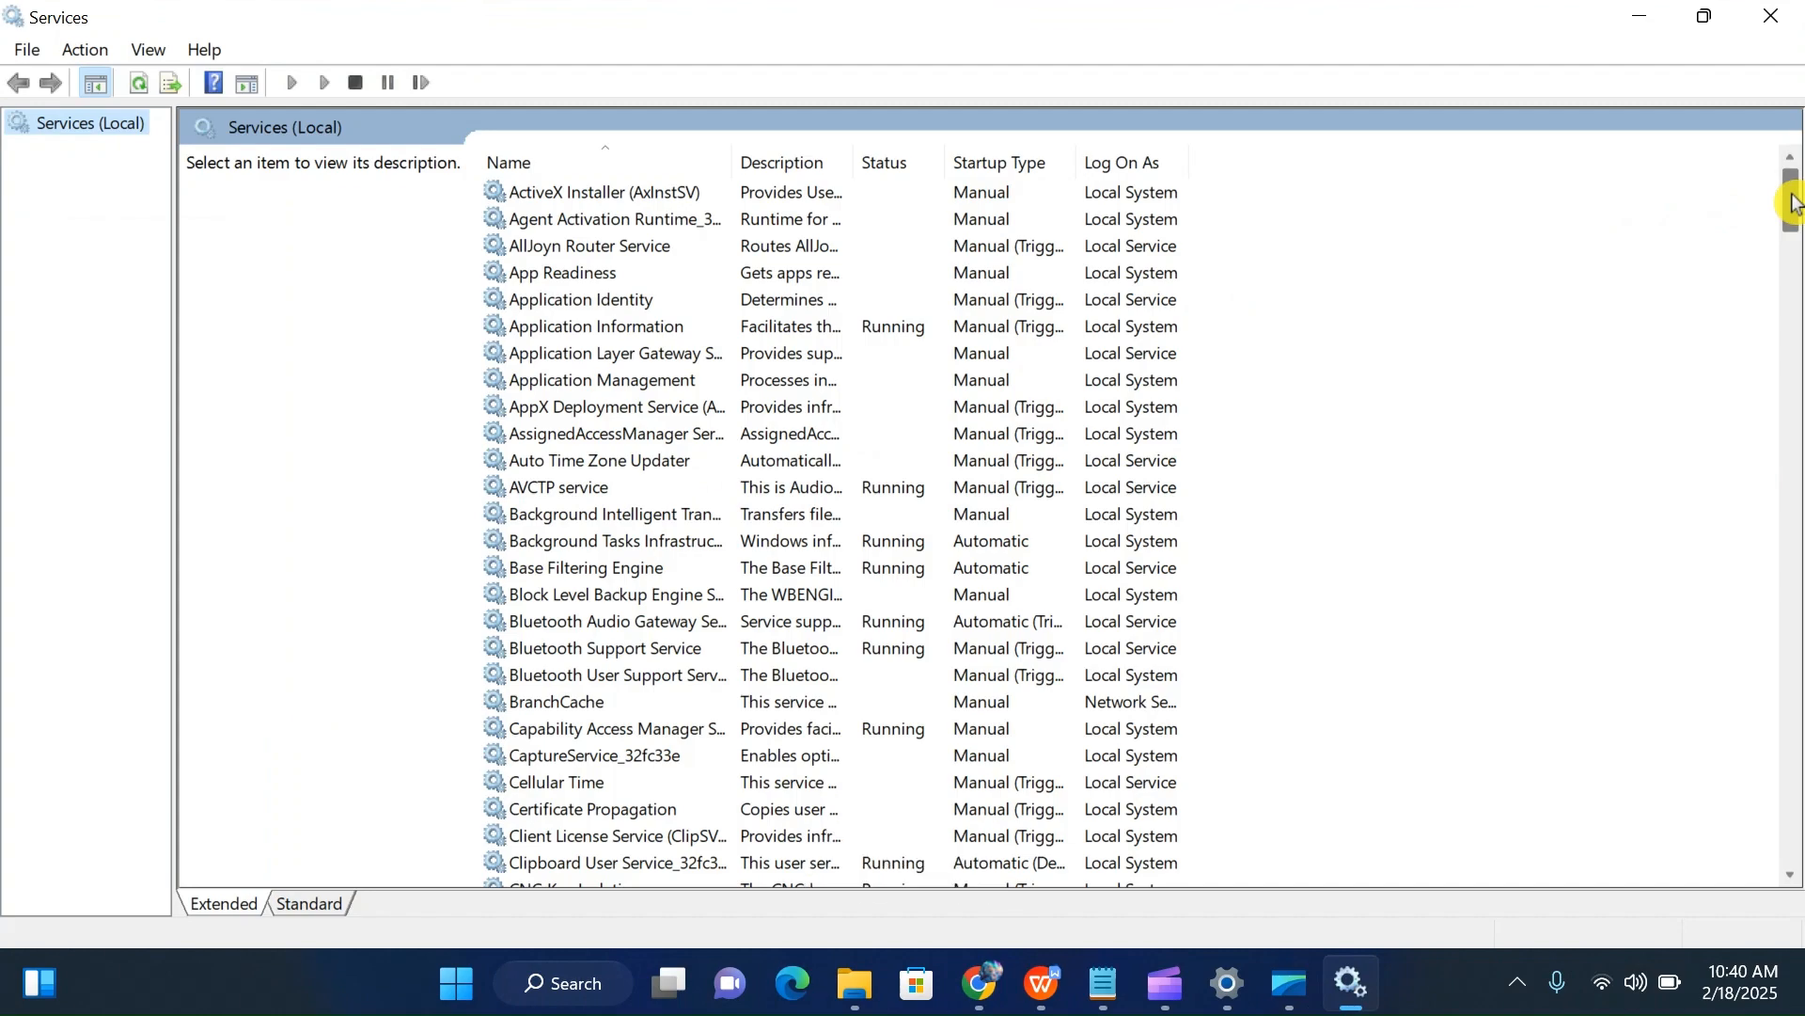
drag(1794, 205, 1752, 766)
click(569, 355)
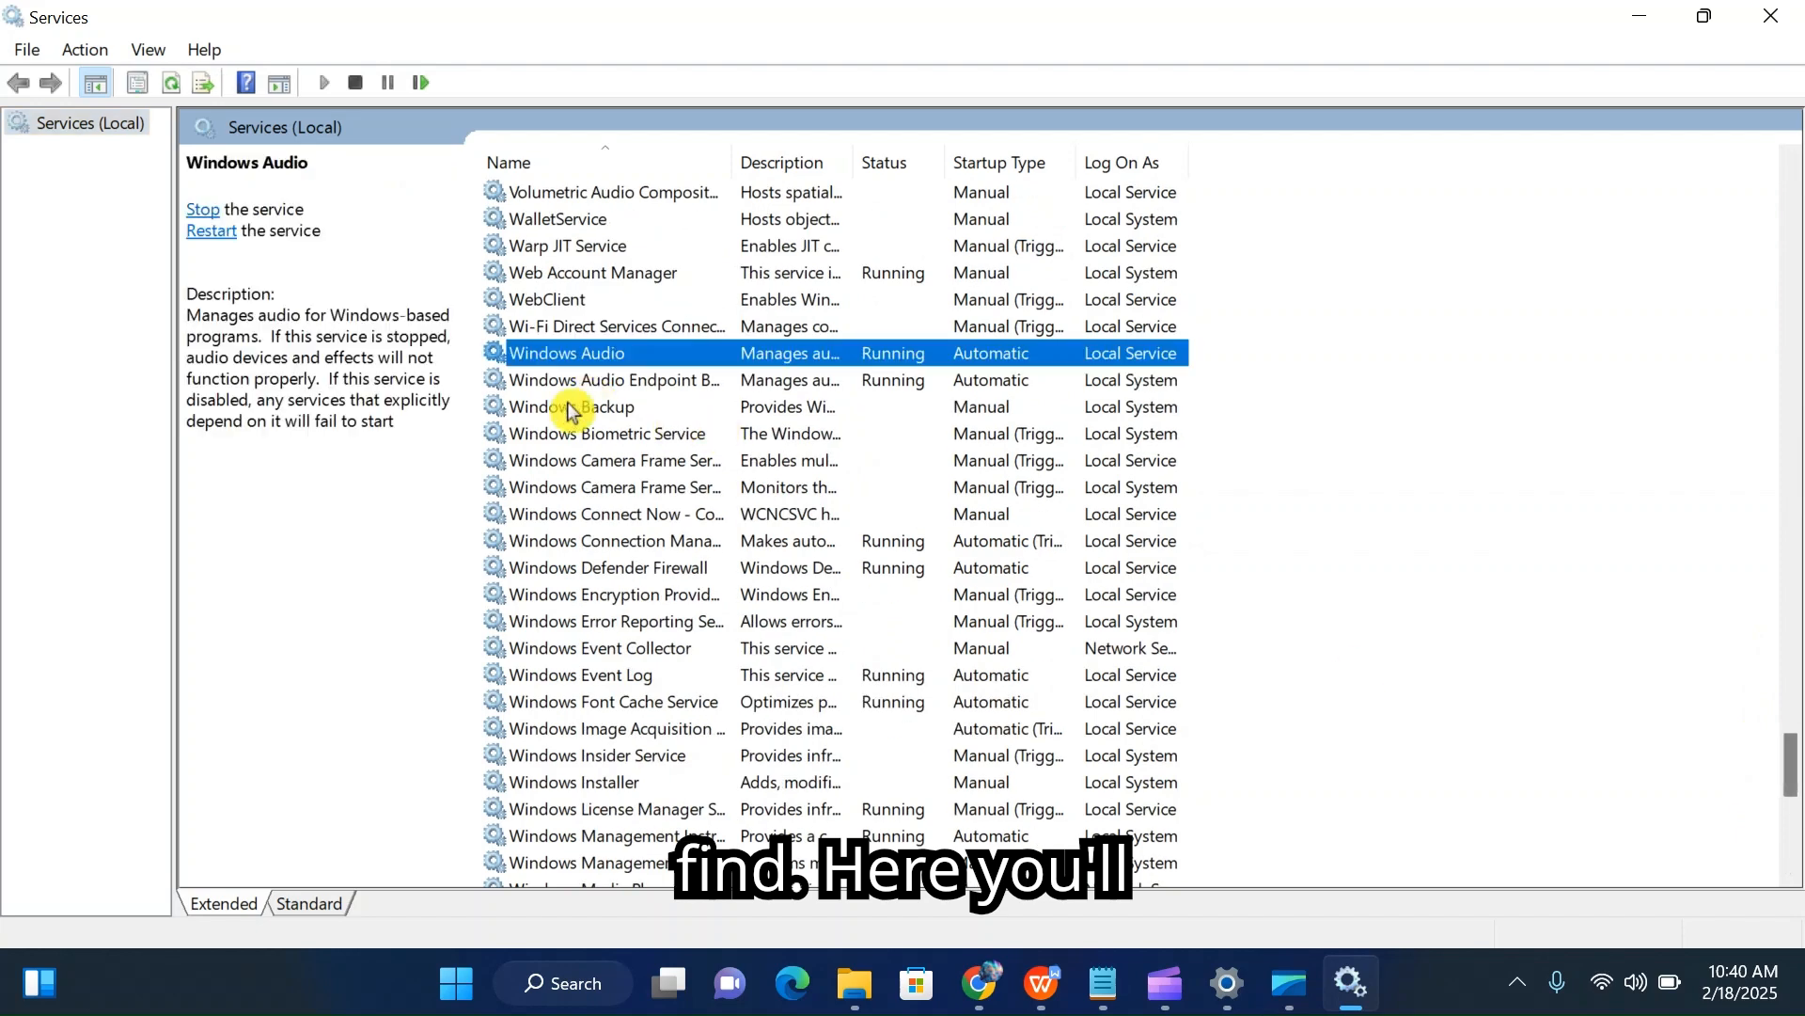
click(559, 376)
click(562, 354)
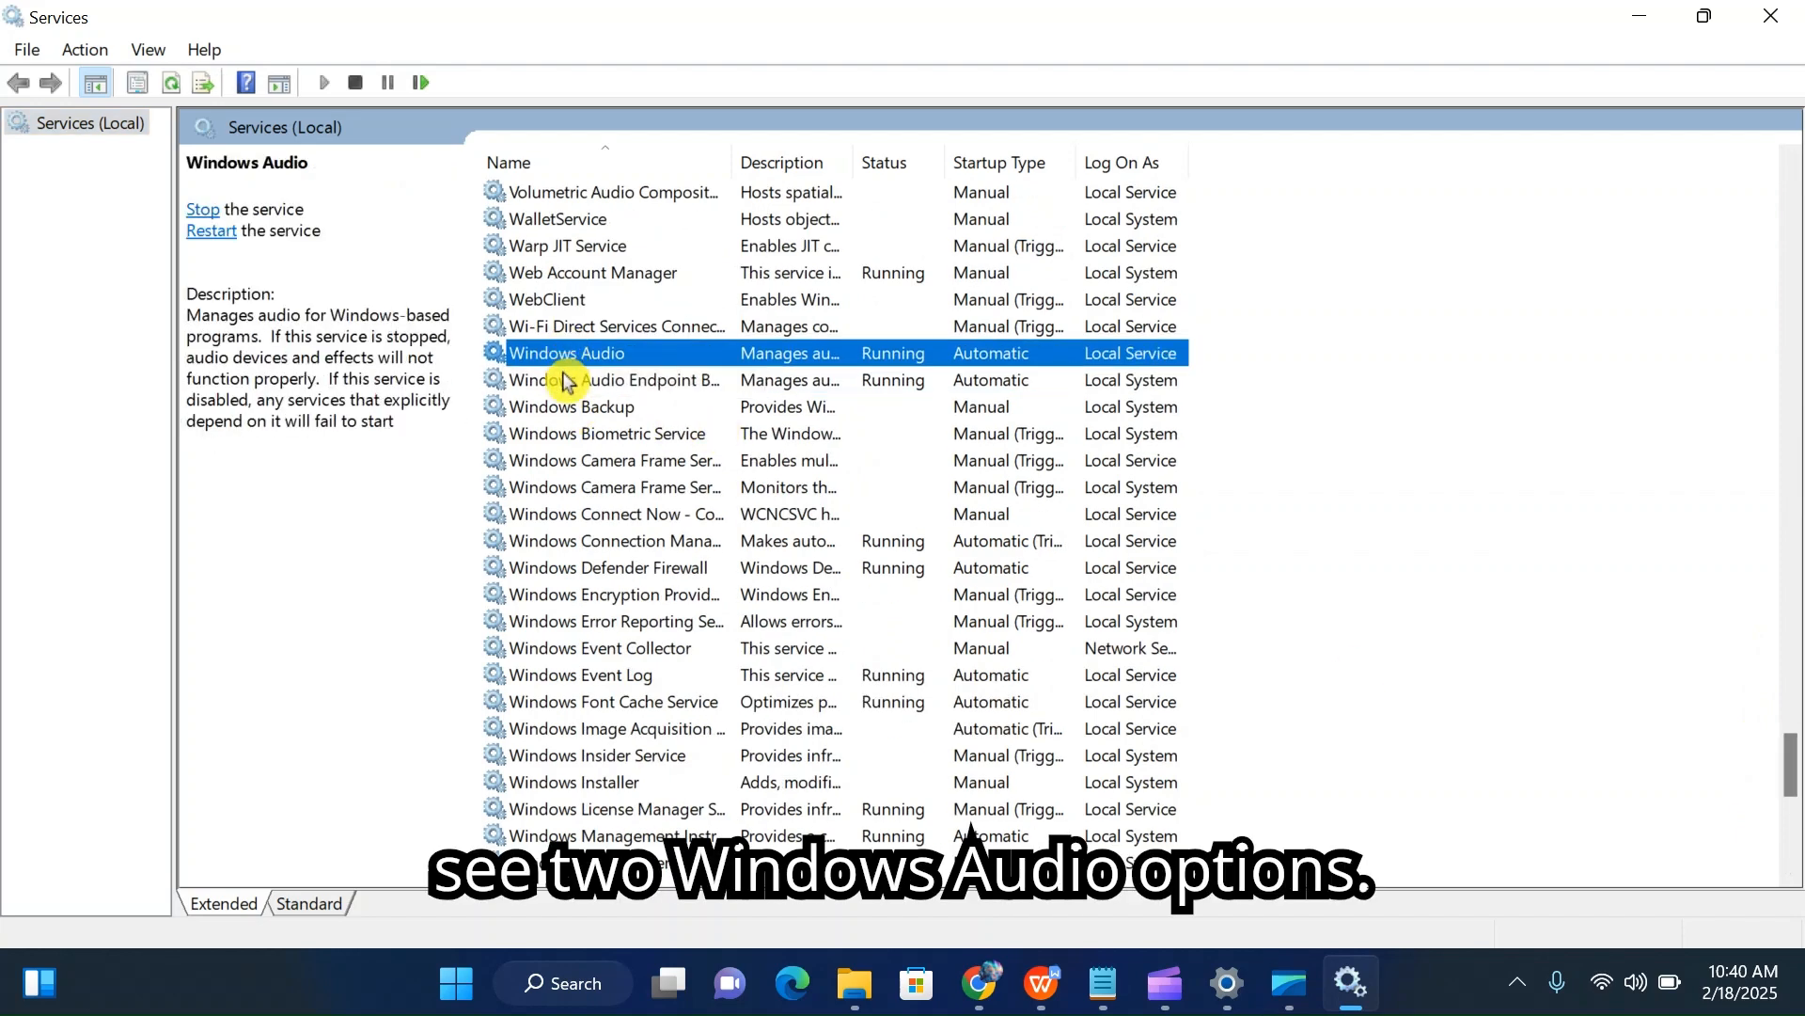
click(567, 381)
click(570, 357)
Show the available actions, including Restart, for the Windows Audio service and for the Windows Audio Endpoint Builder service
right_click(574, 363)
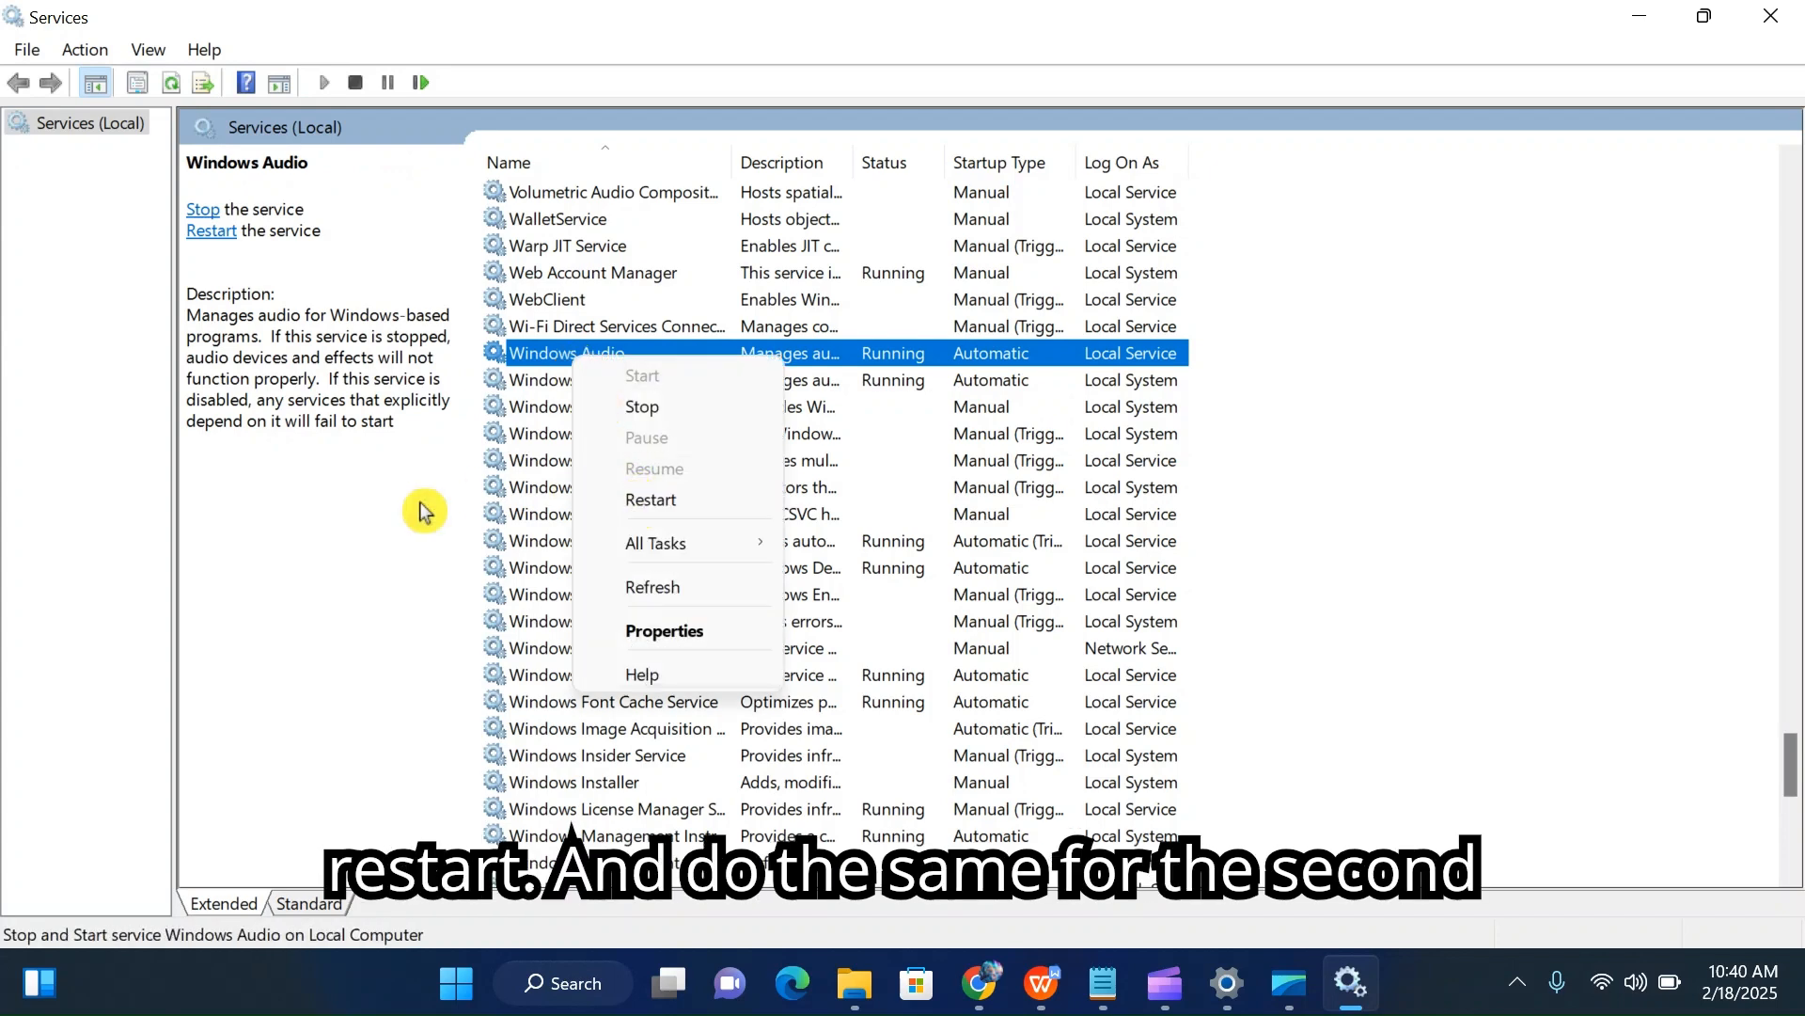
click(421, 510)
click(596, 382)
right_click(602, 385)
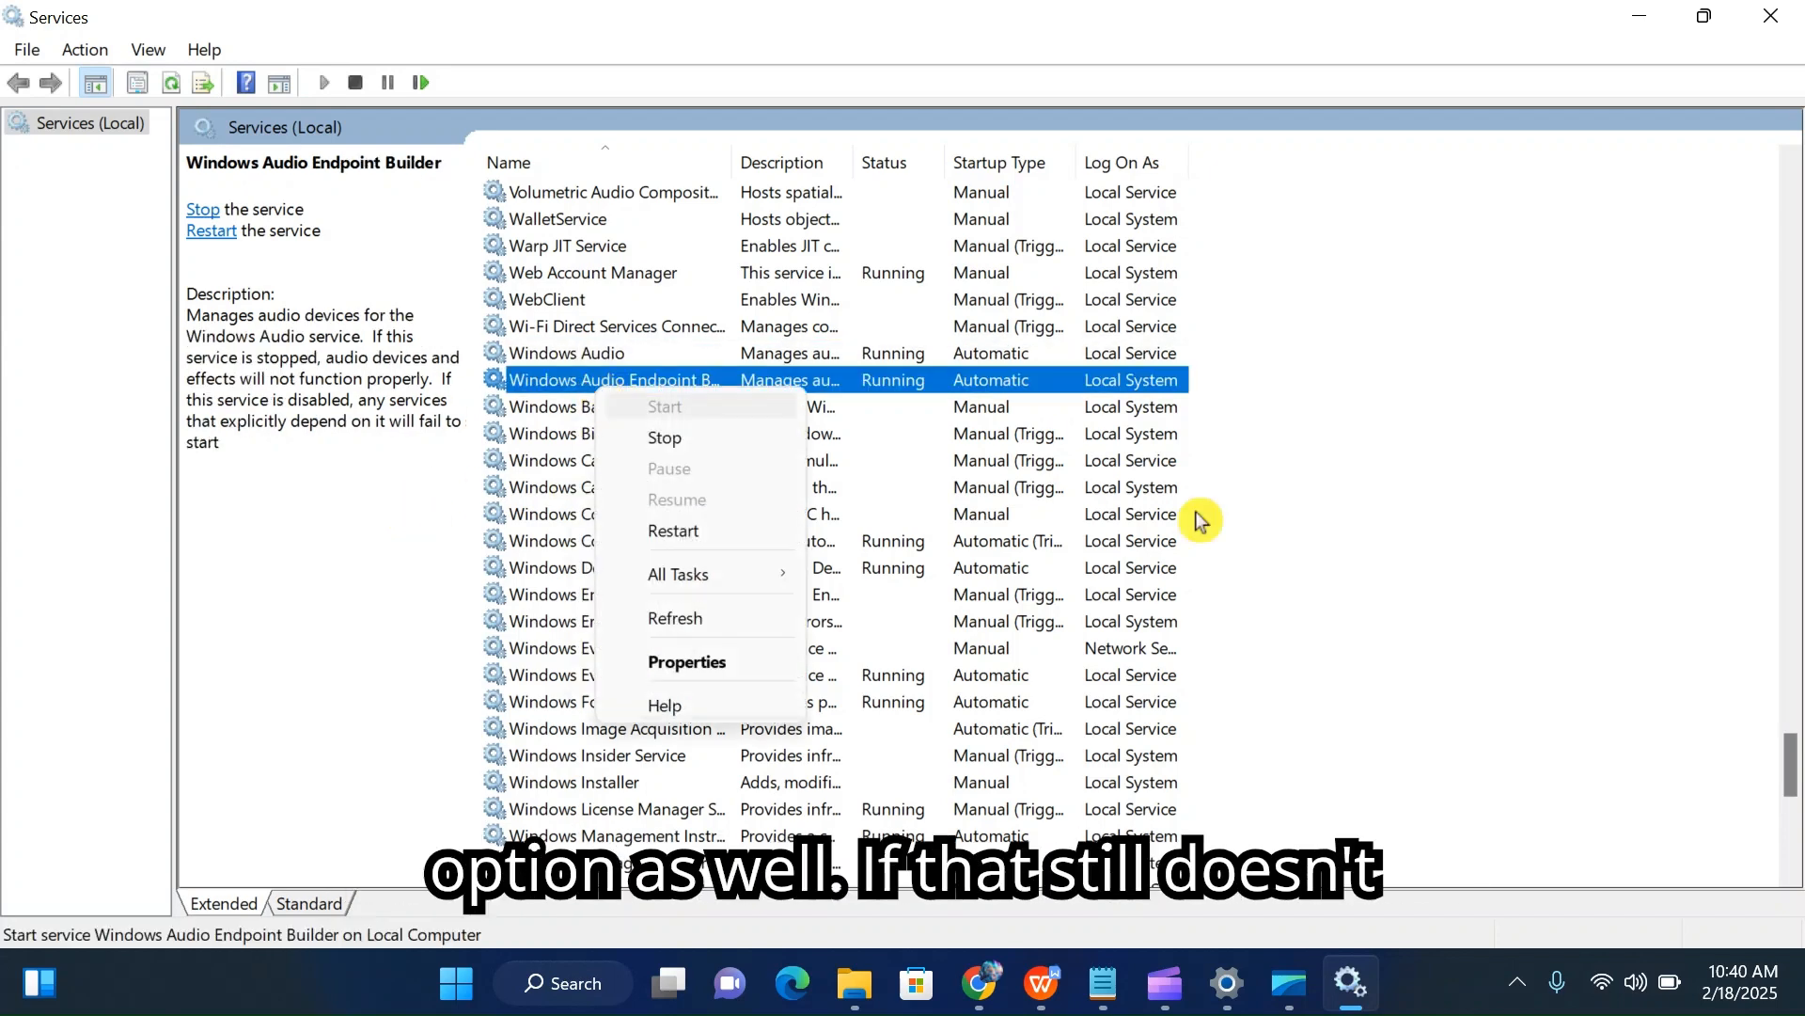
Dismiss the actions for the Windows Audio Endpoint Builder service and close the Services window
click(1683, 583)
click(1601, 538)
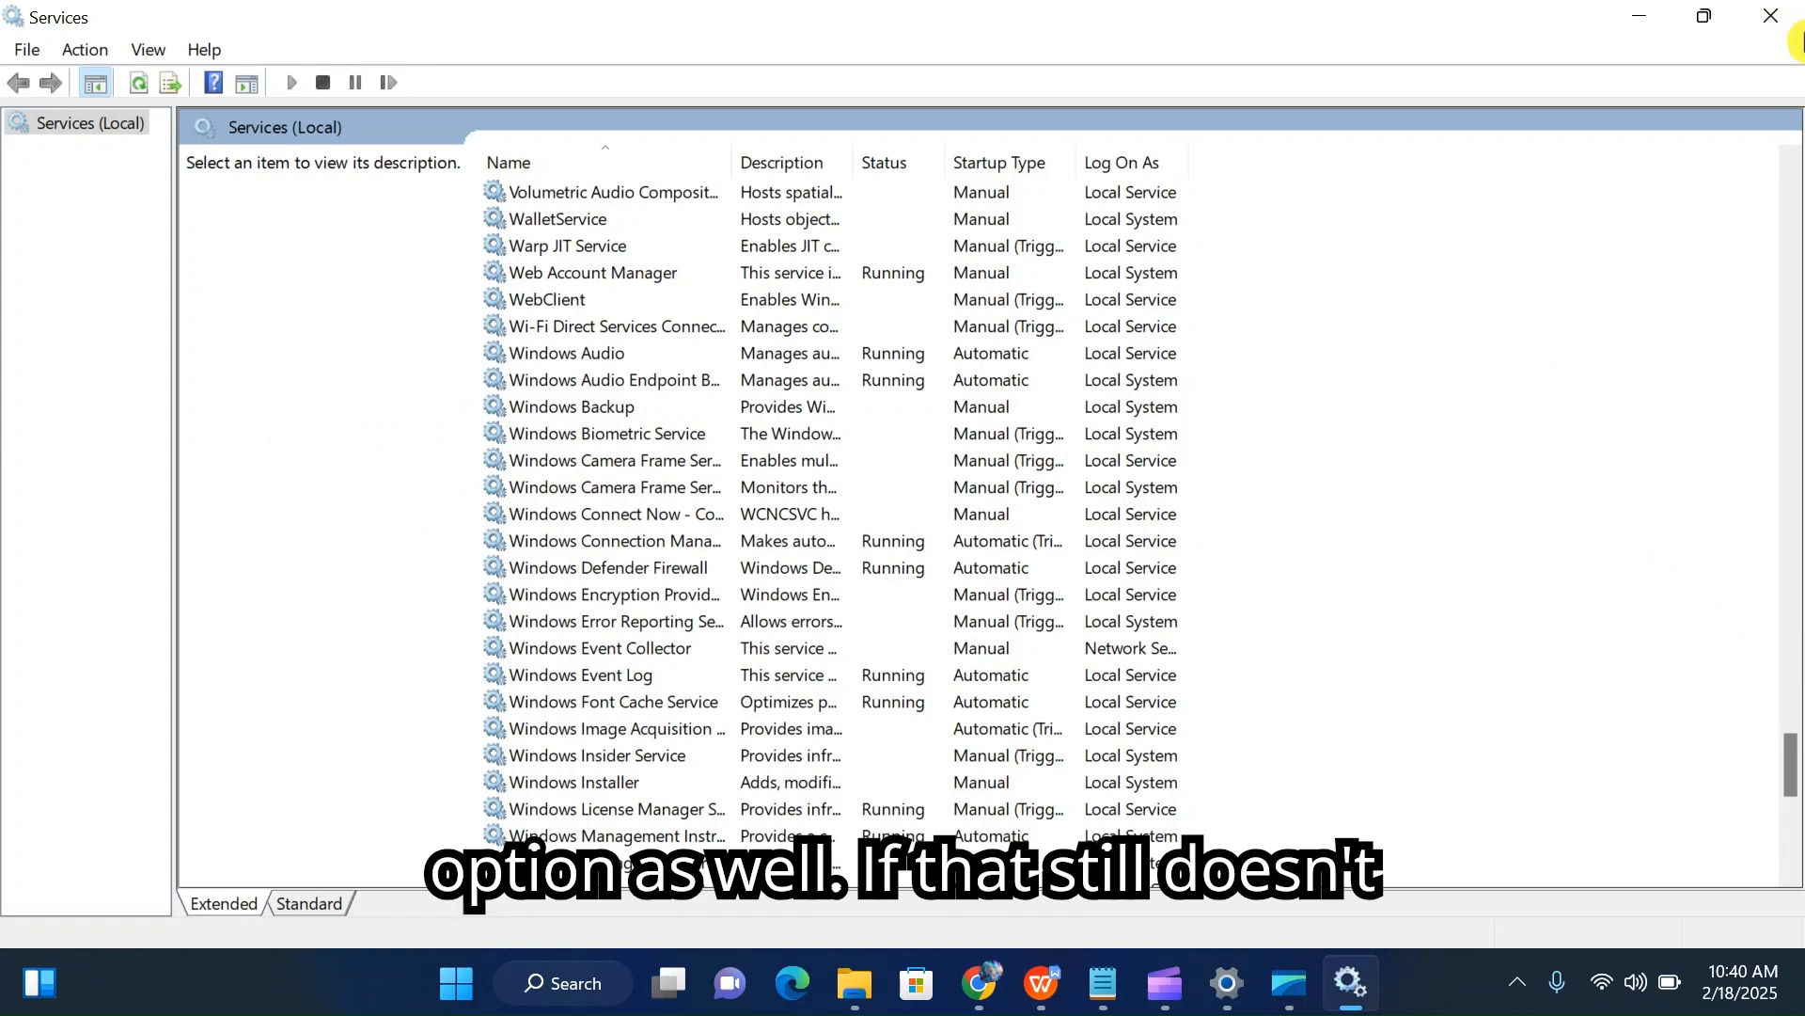
click(1789, 12)
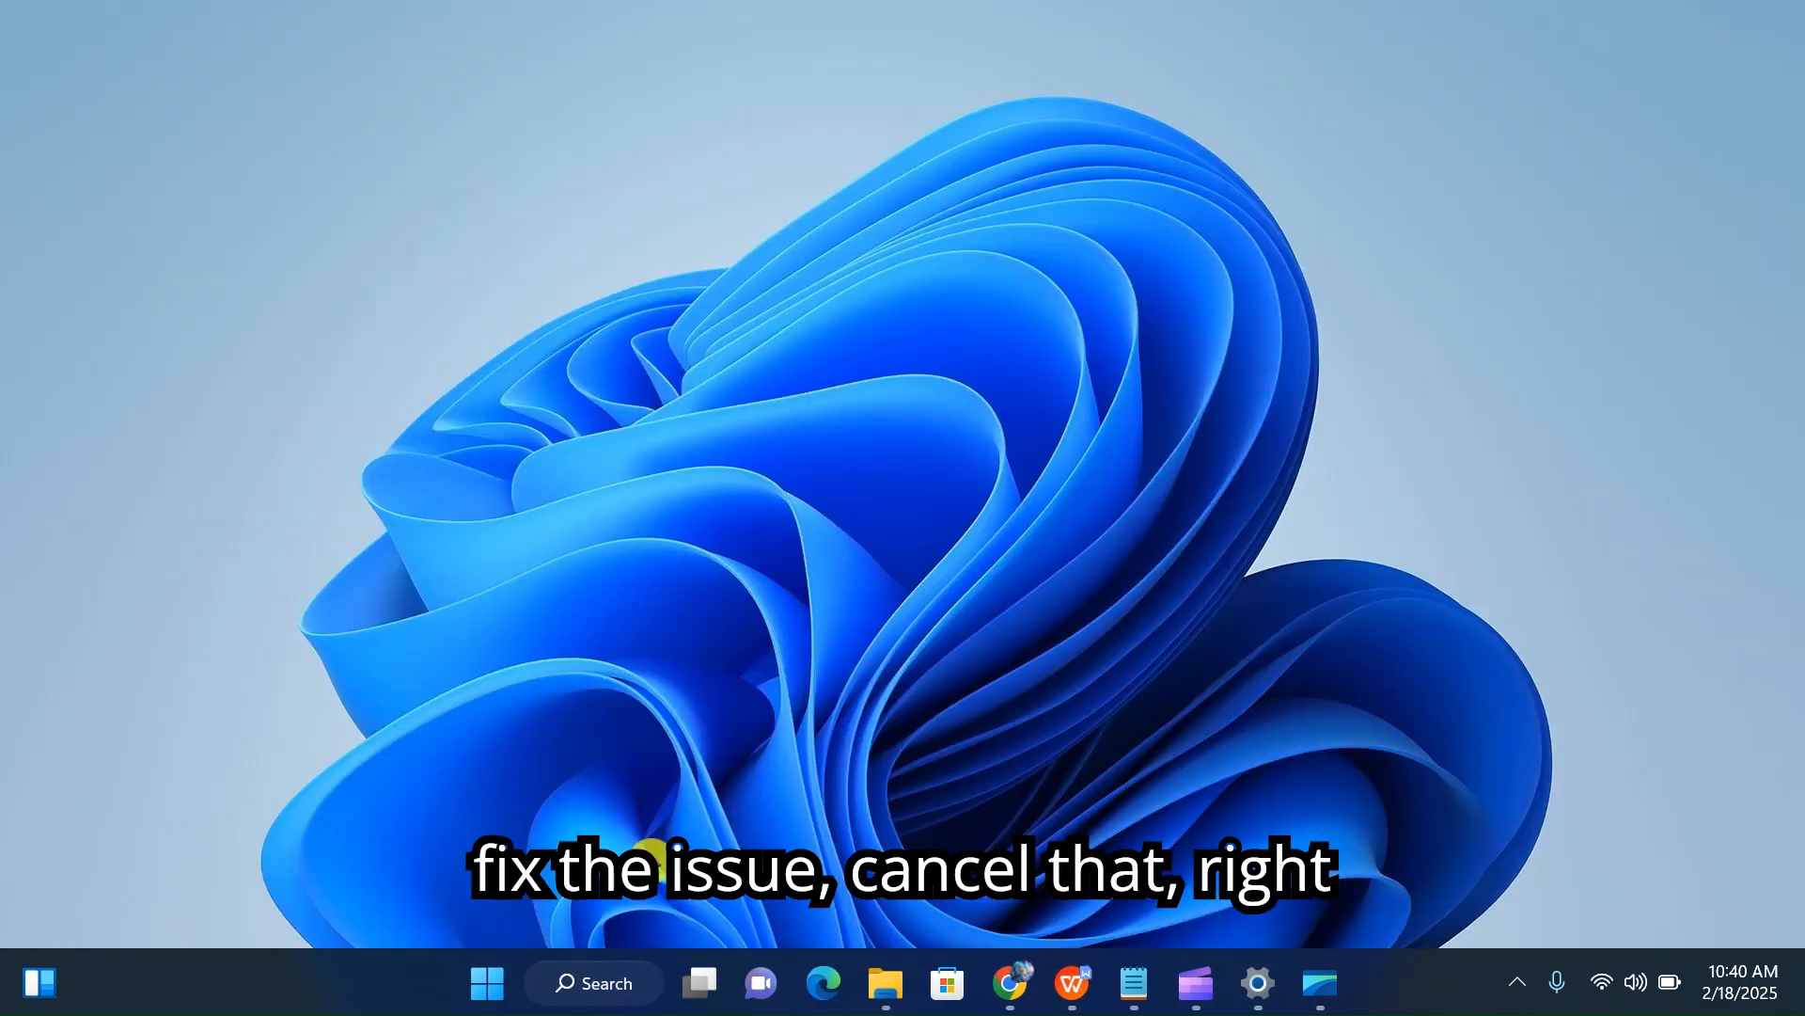
Open Device Manager and expand the Audio inputs and outputs category
right_click(509, 984)
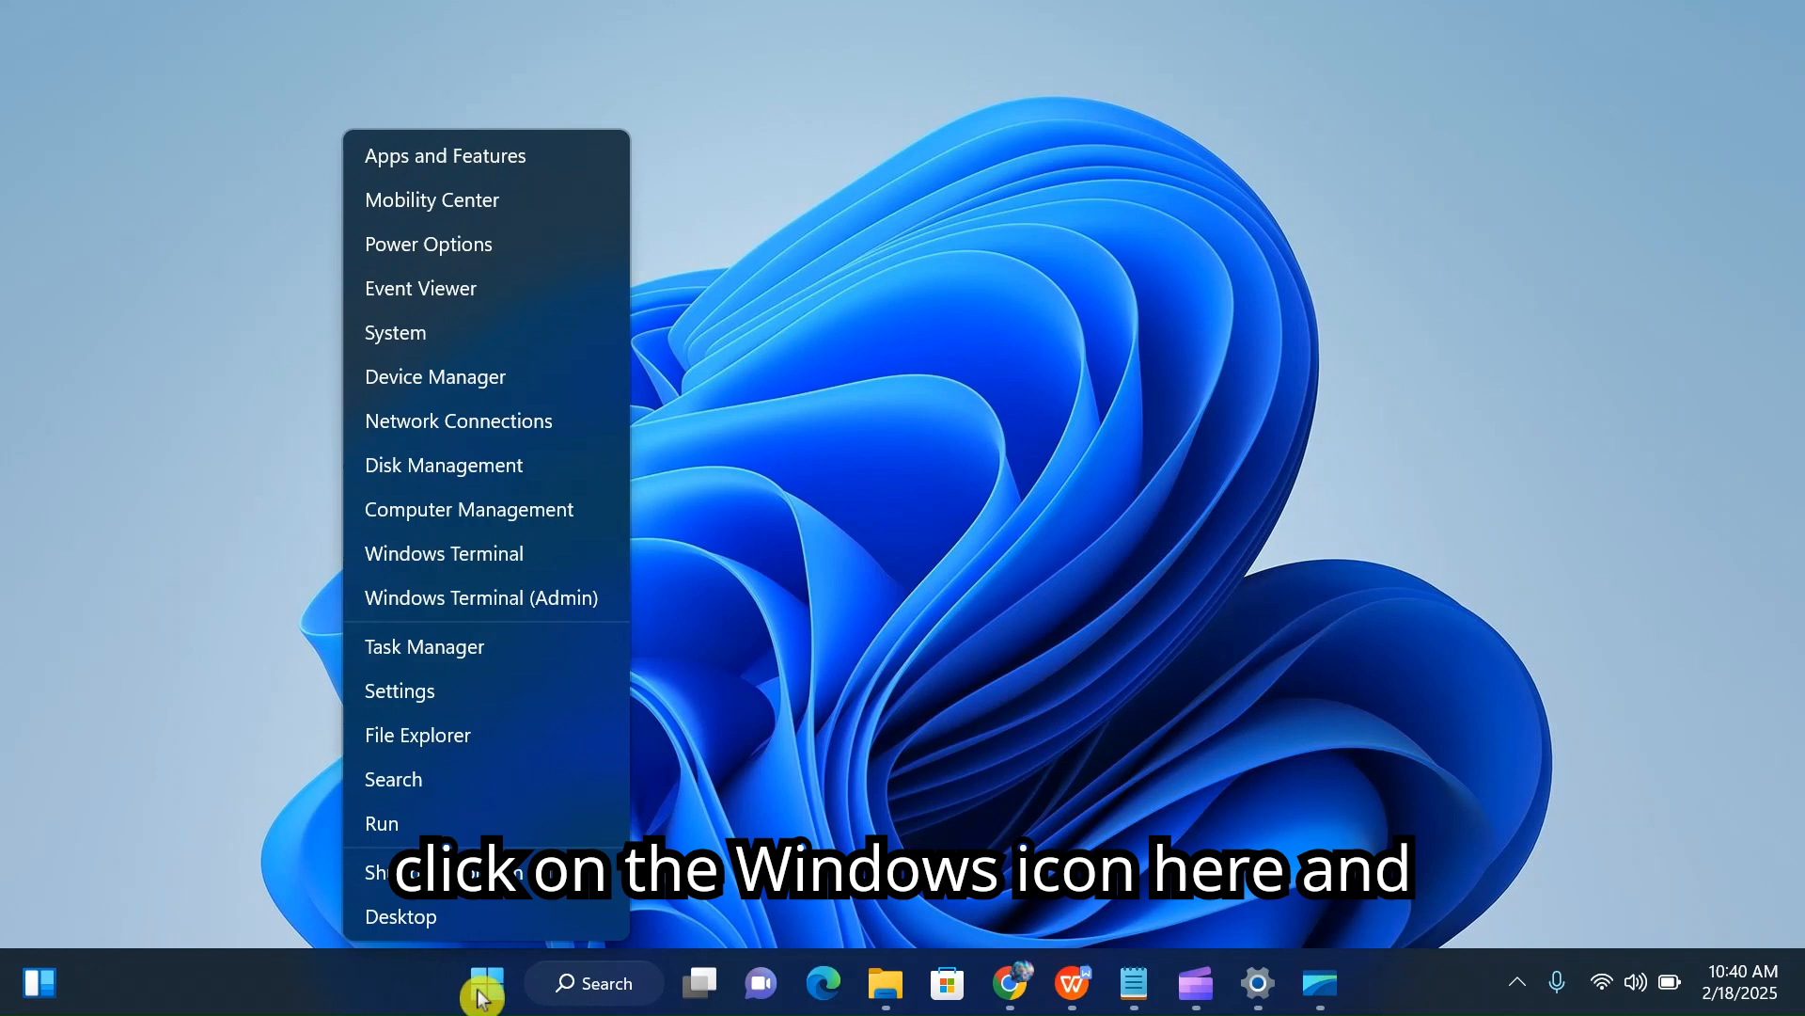
click(435, 380)
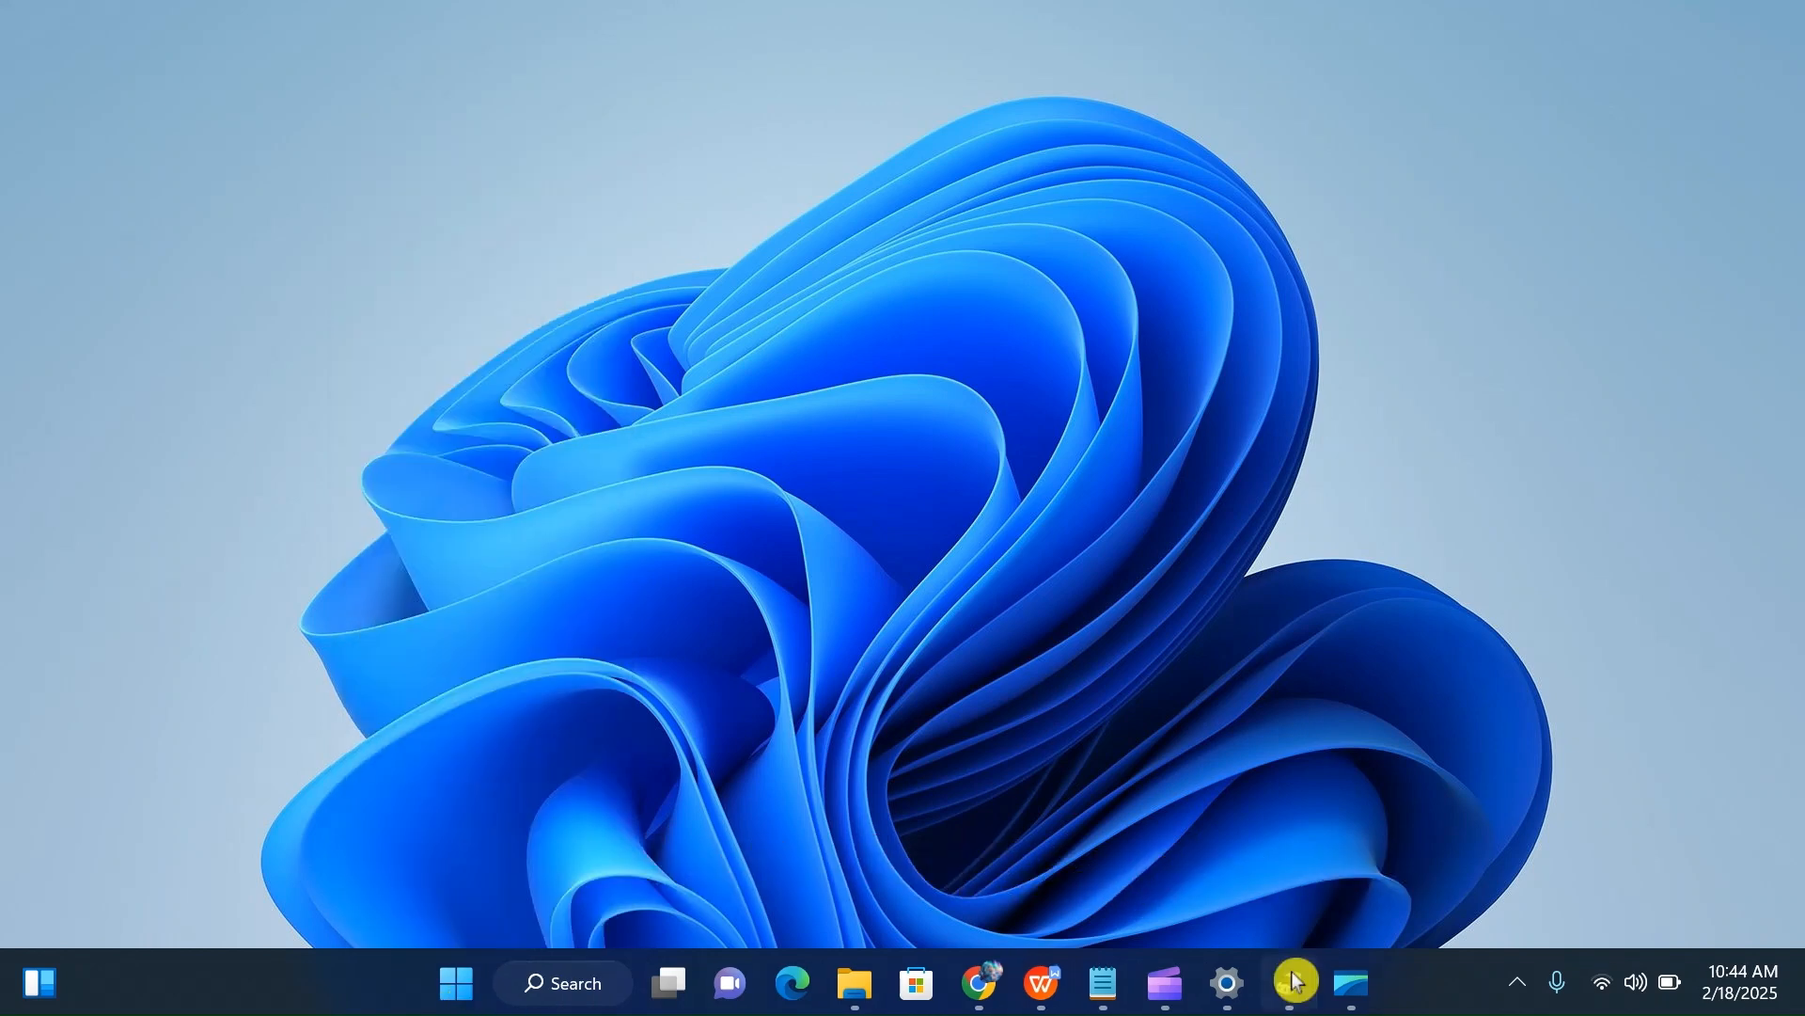
click(1296, 983)
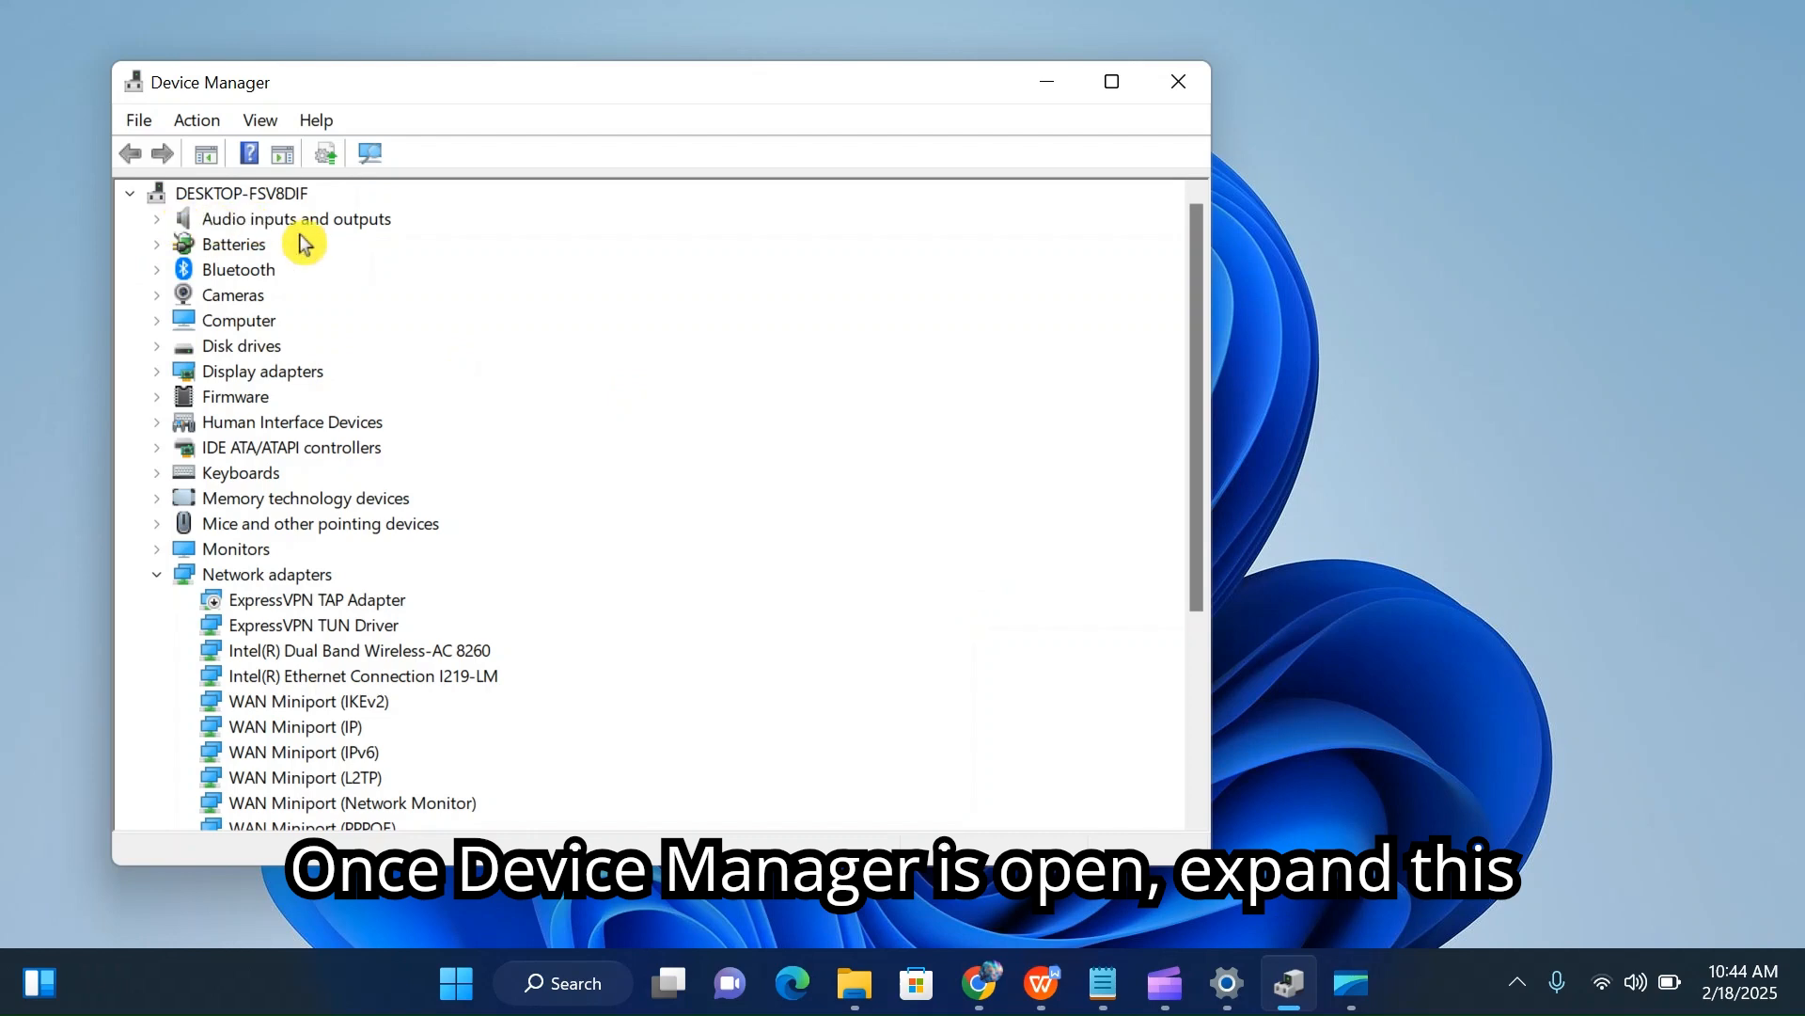
click(160, 219)
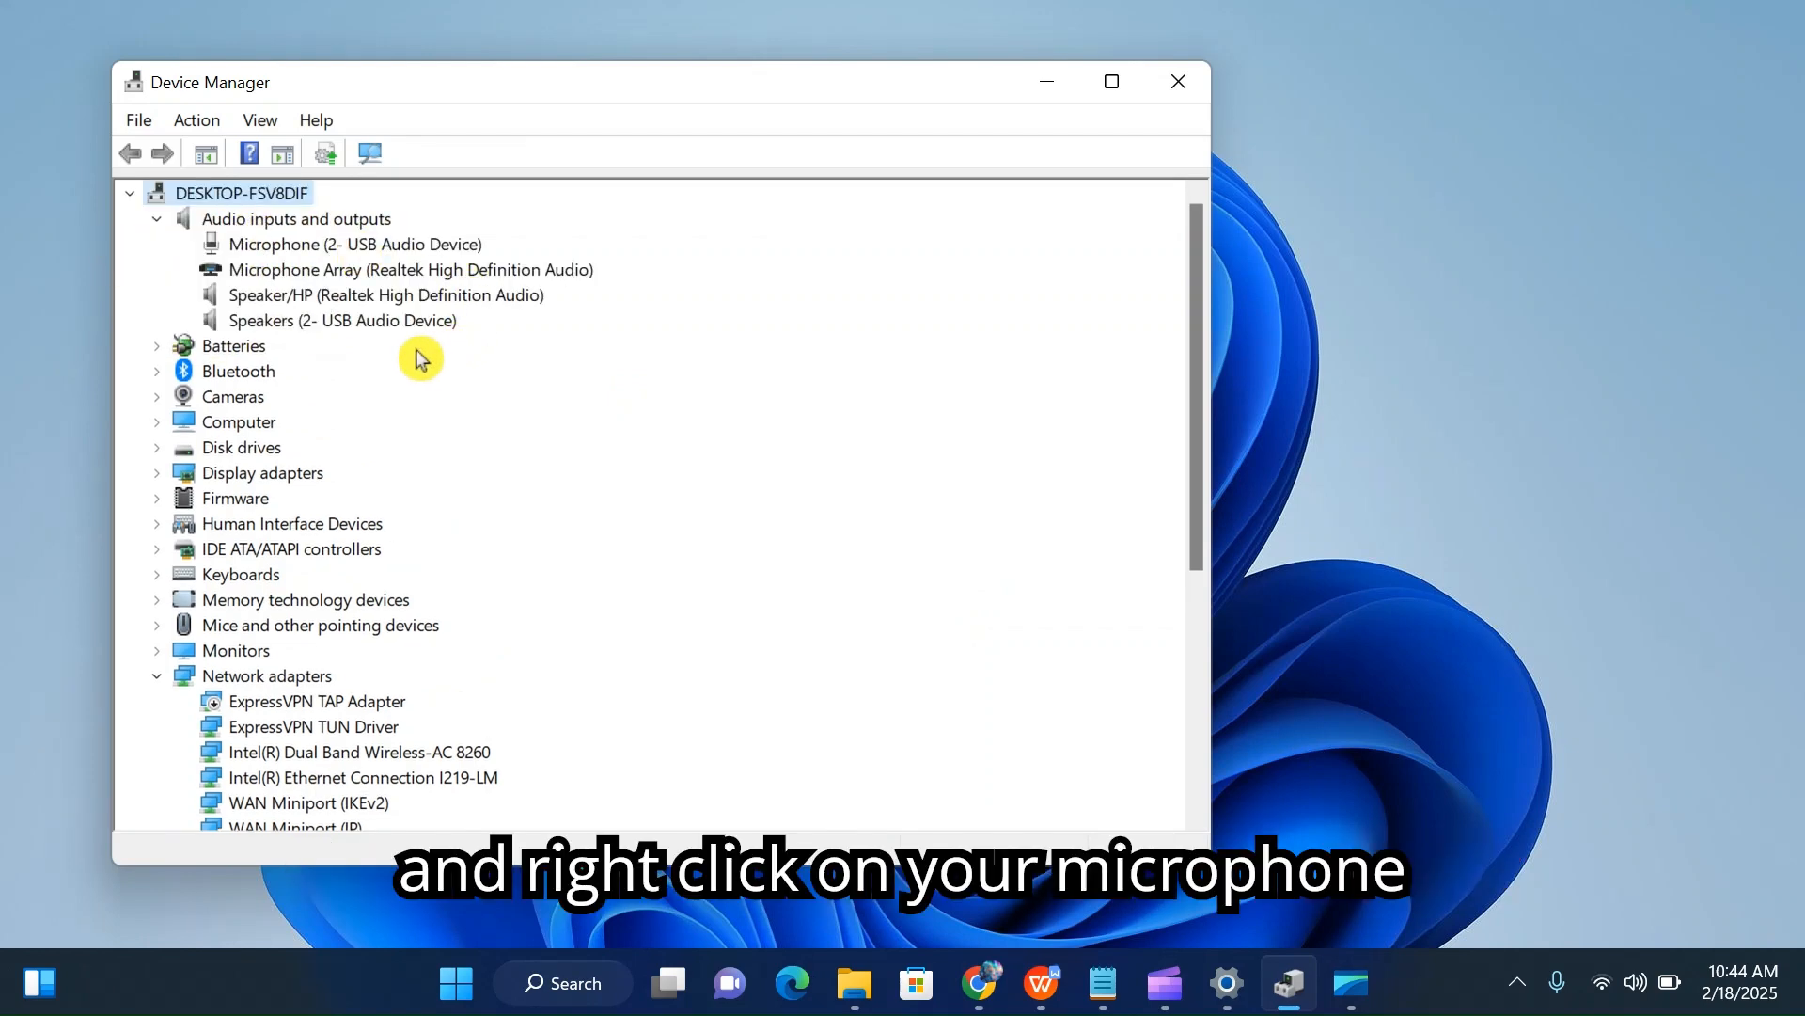
Search automatically for an updated driver for Microphone (2- USB Audio Device) and close the driver update wizard
right_click(415, 247)
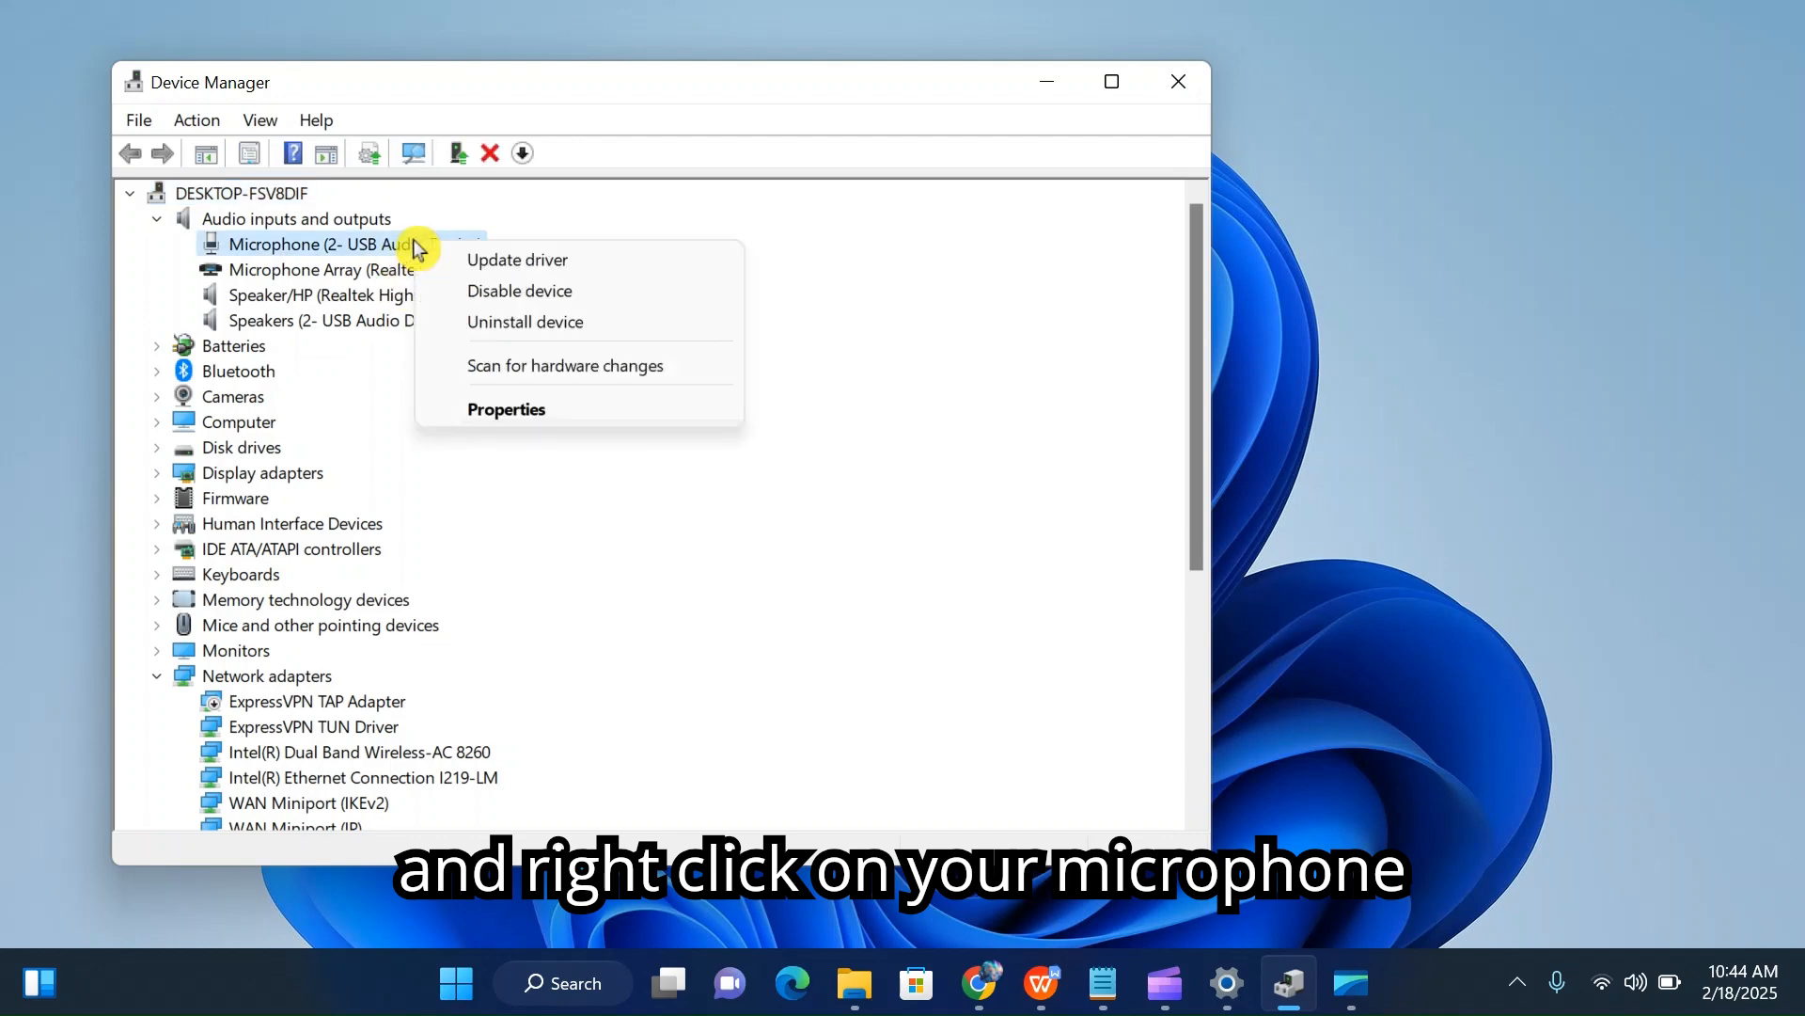
click(460, 259)
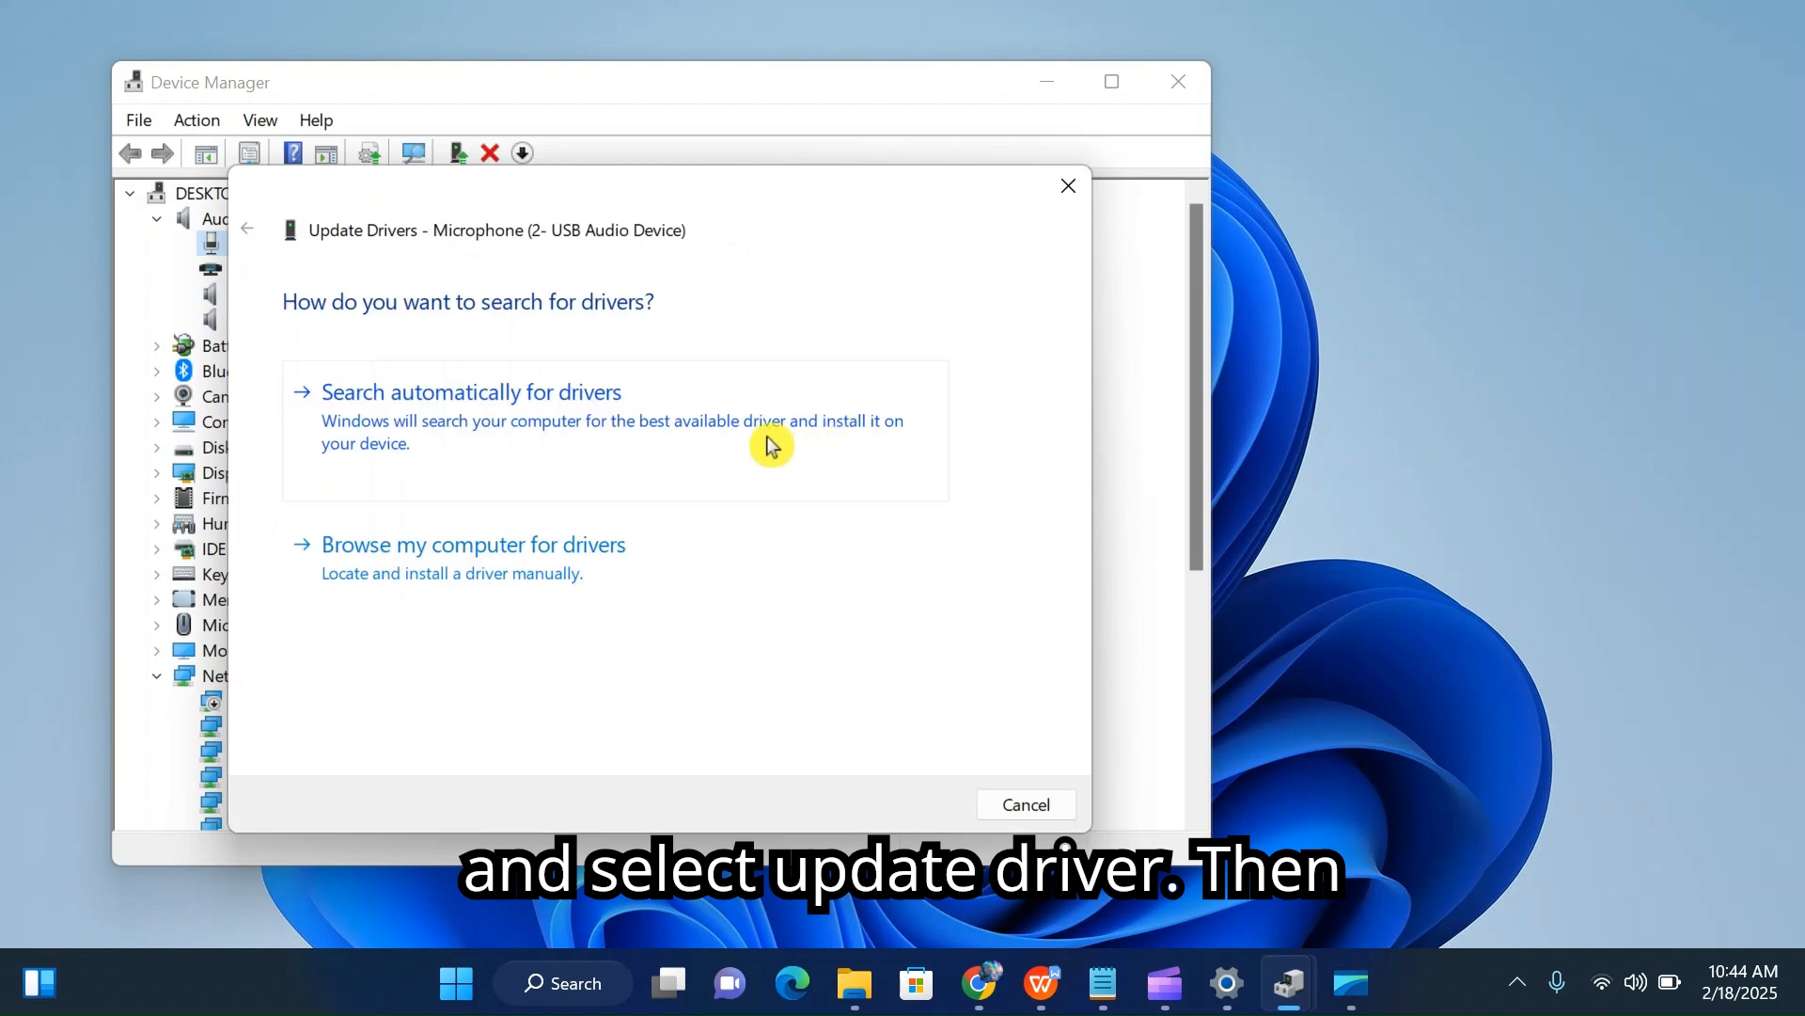
click(713, 424)
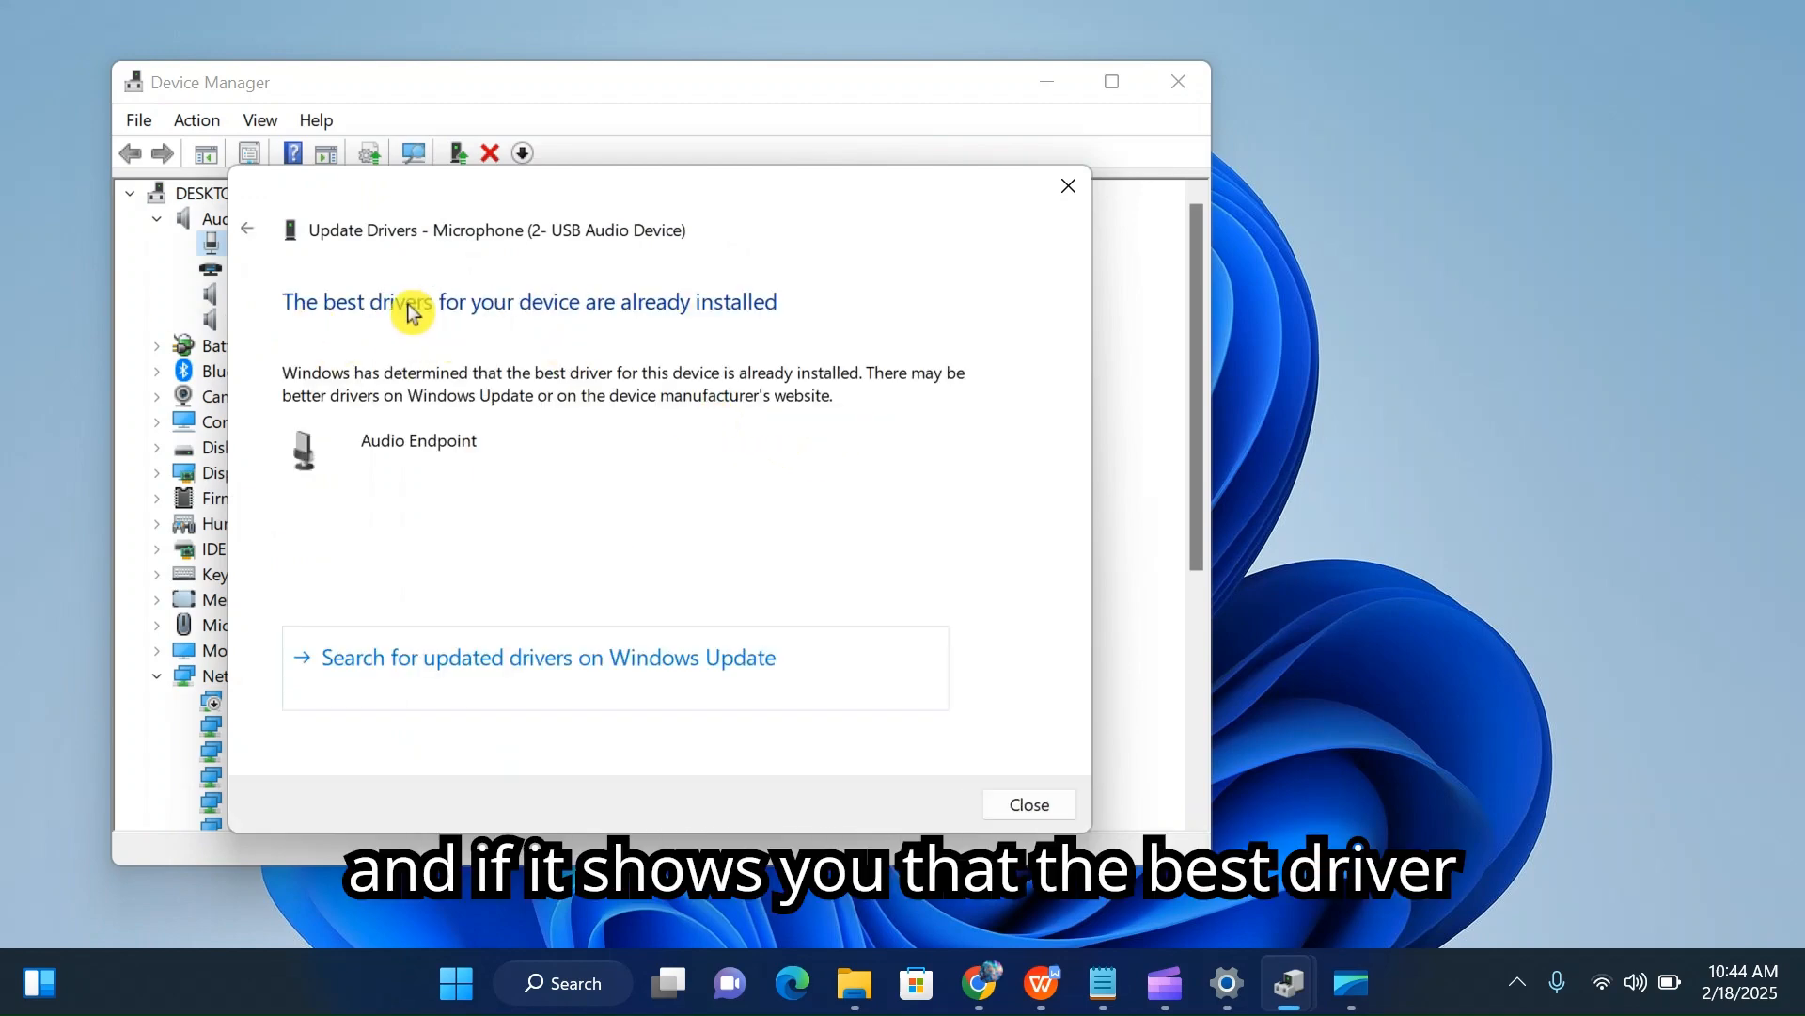
click(1066, 186)
Show the available actions, including Uninstall device, for Microphone (2- USB Audio Device), and close Device Manager
right_click(316, 243)
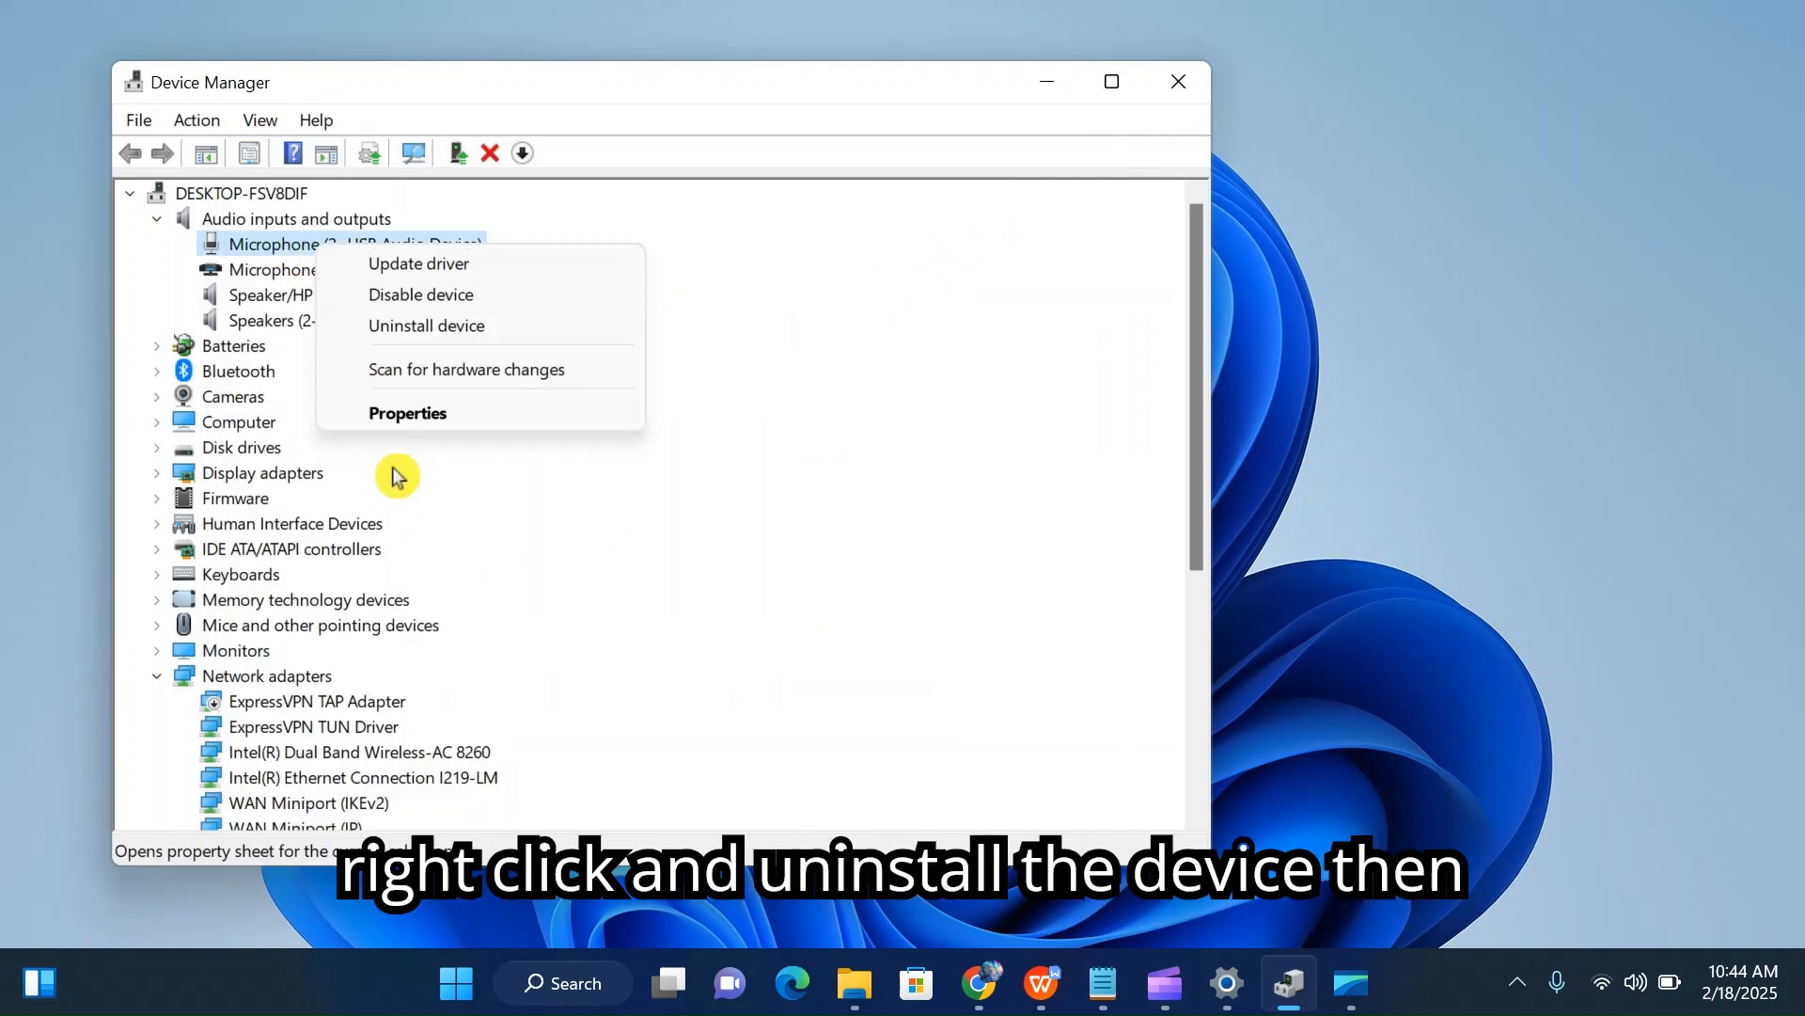
click(750, 386)
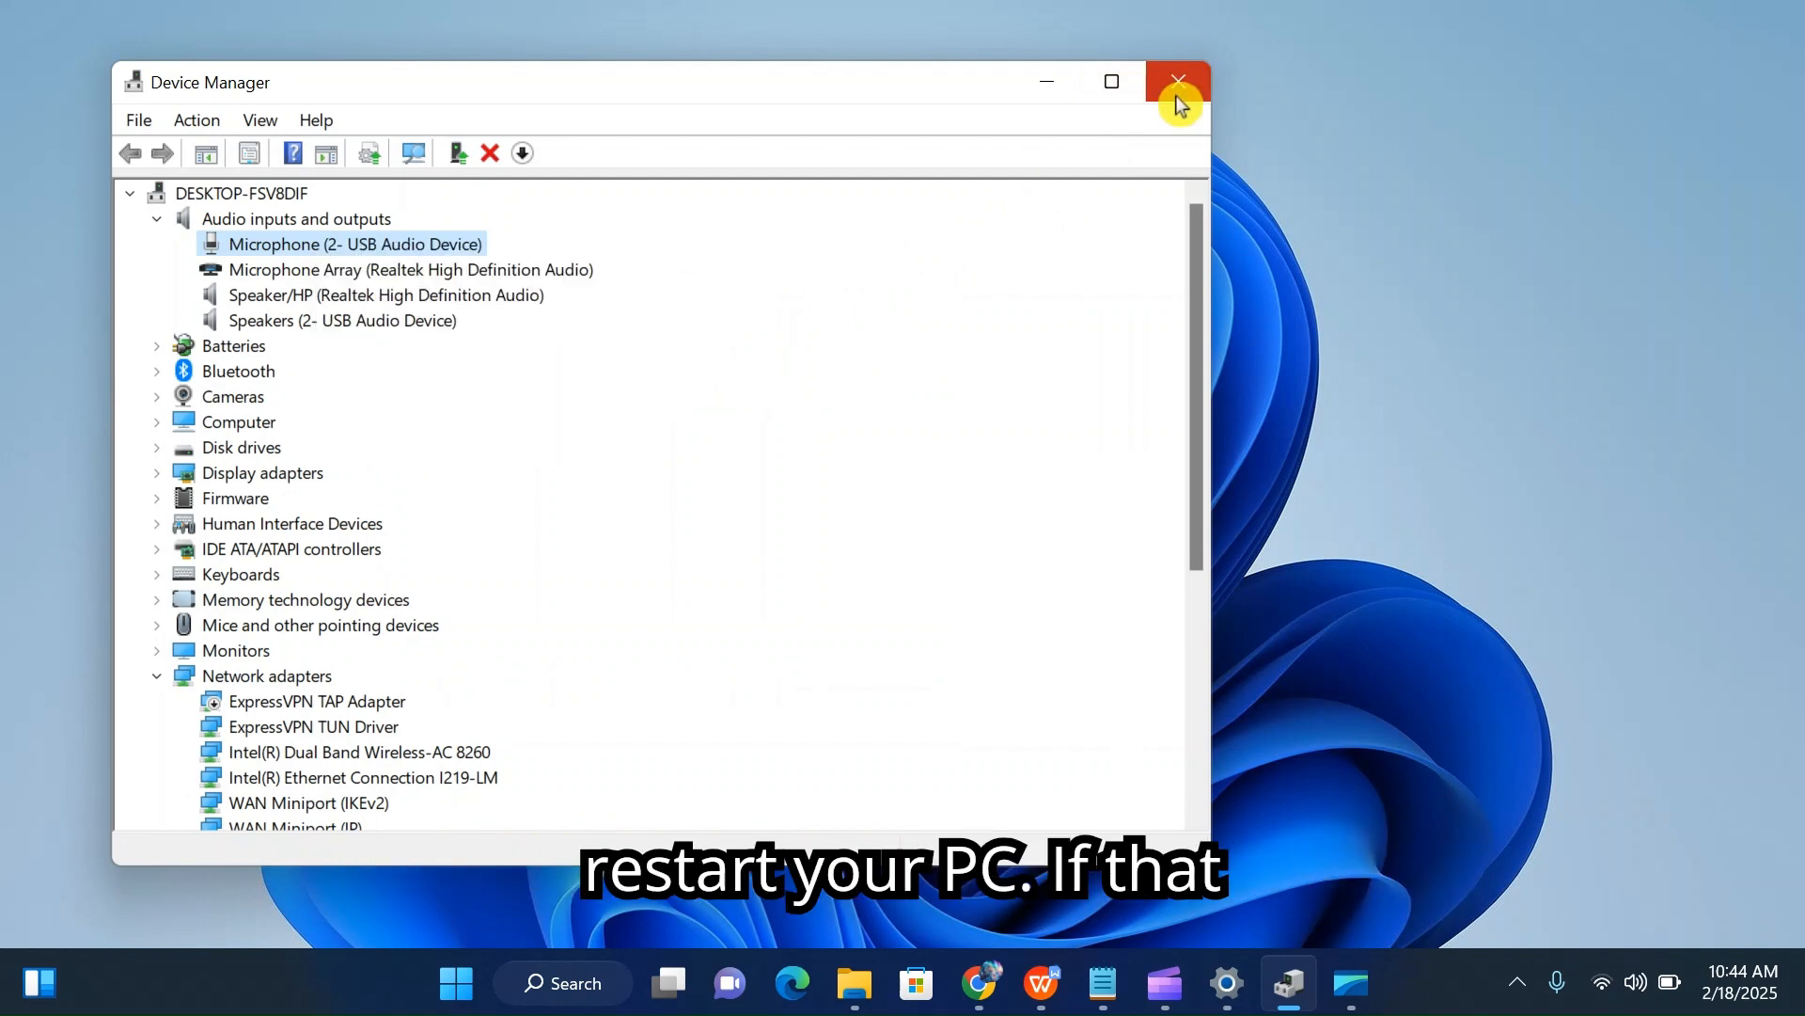
click(1177, 98)
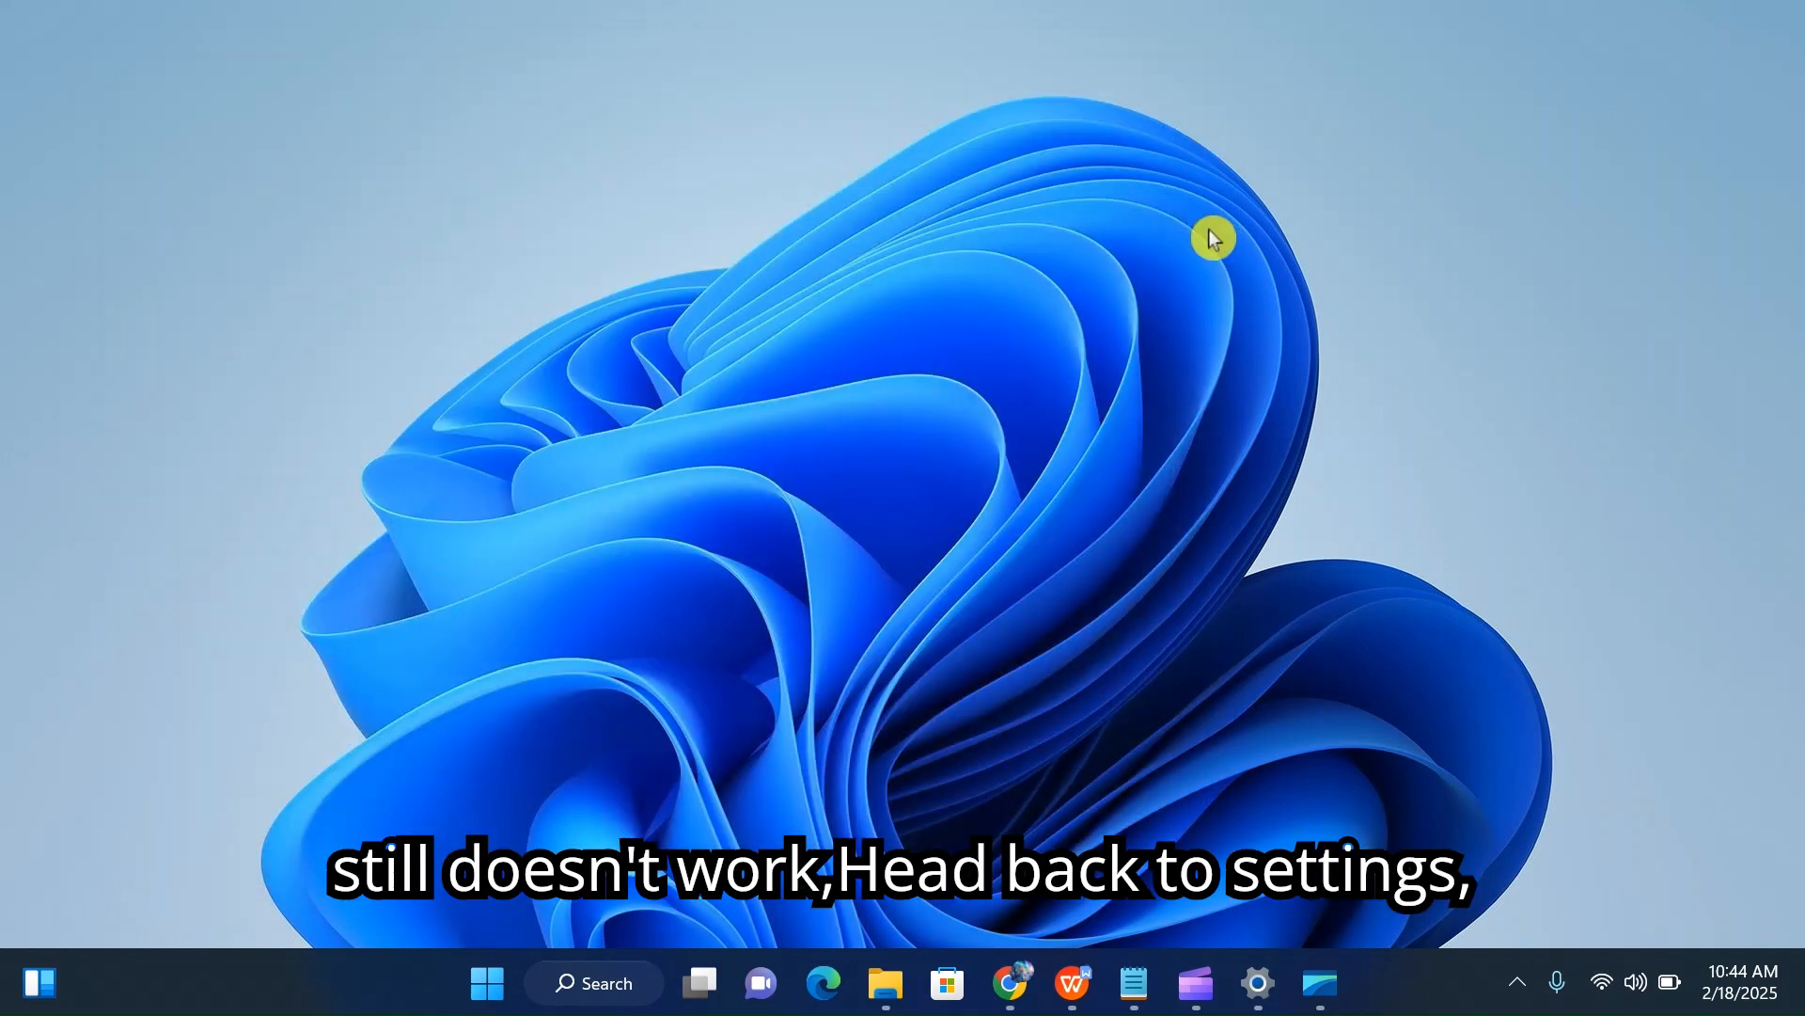
Switch to Settings, check the Windows Update page for pending updates, and close Settings
click(1267, 983)
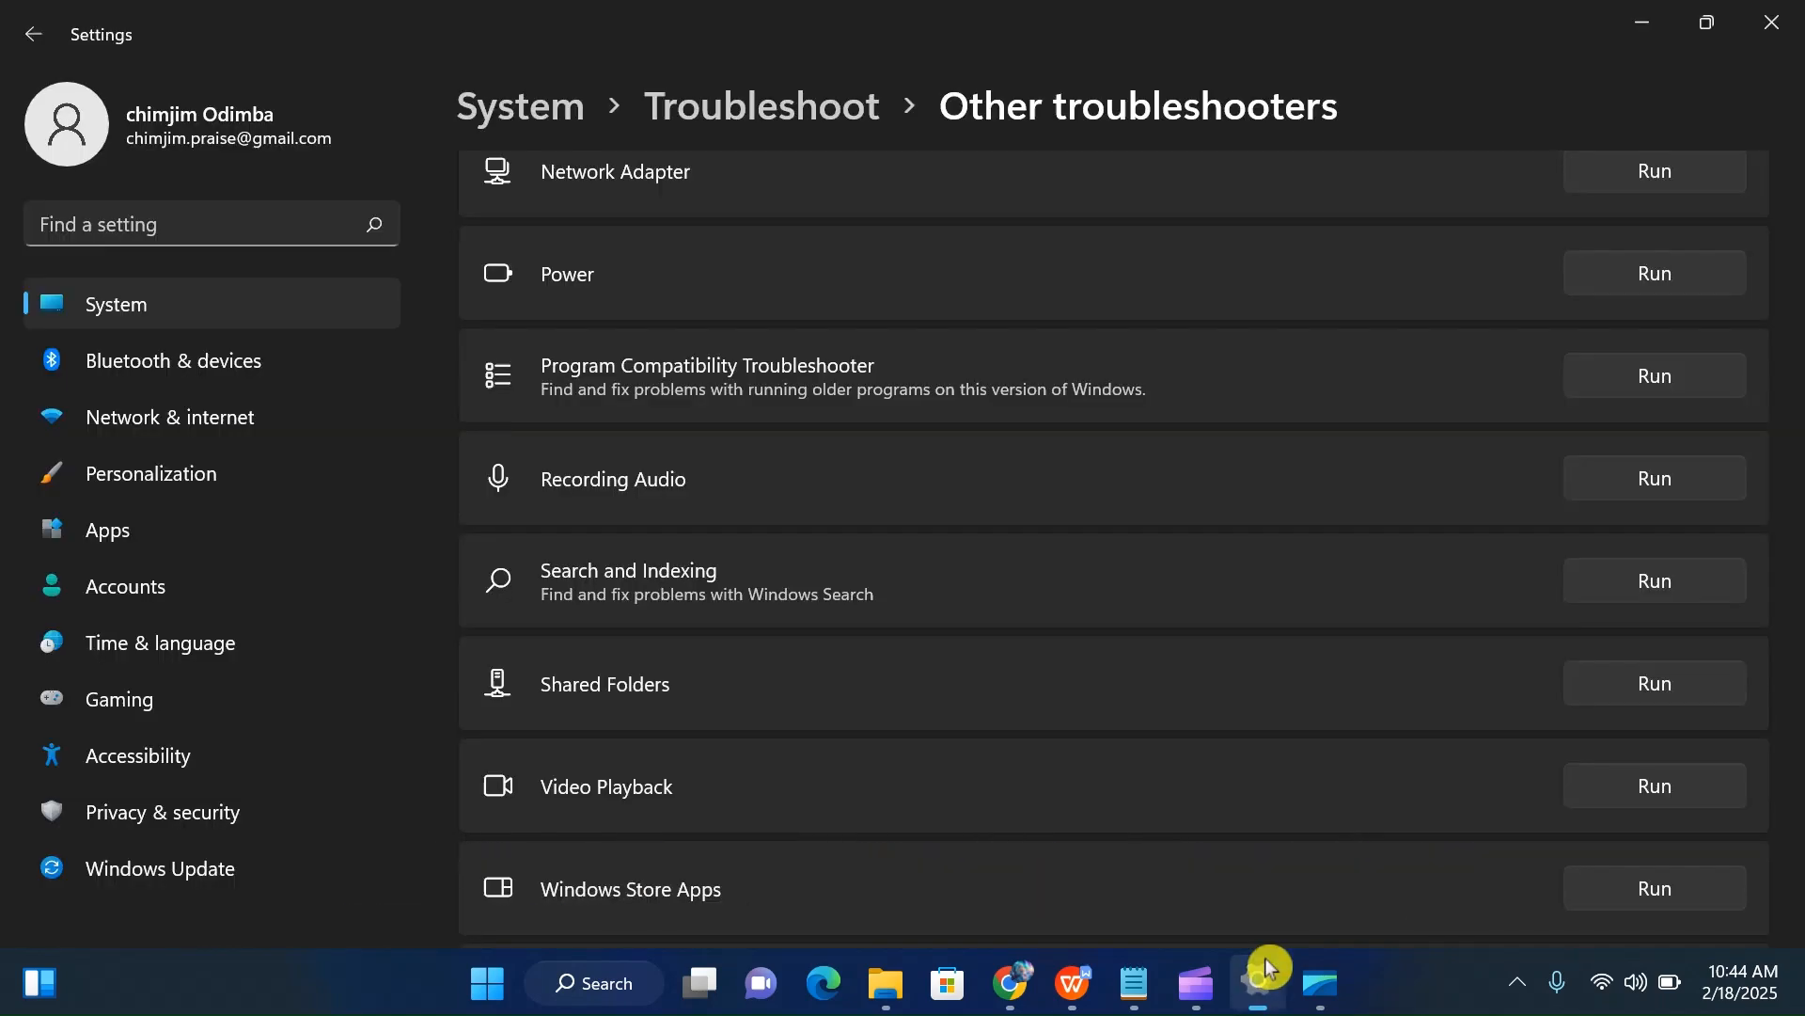
click(306, 865)
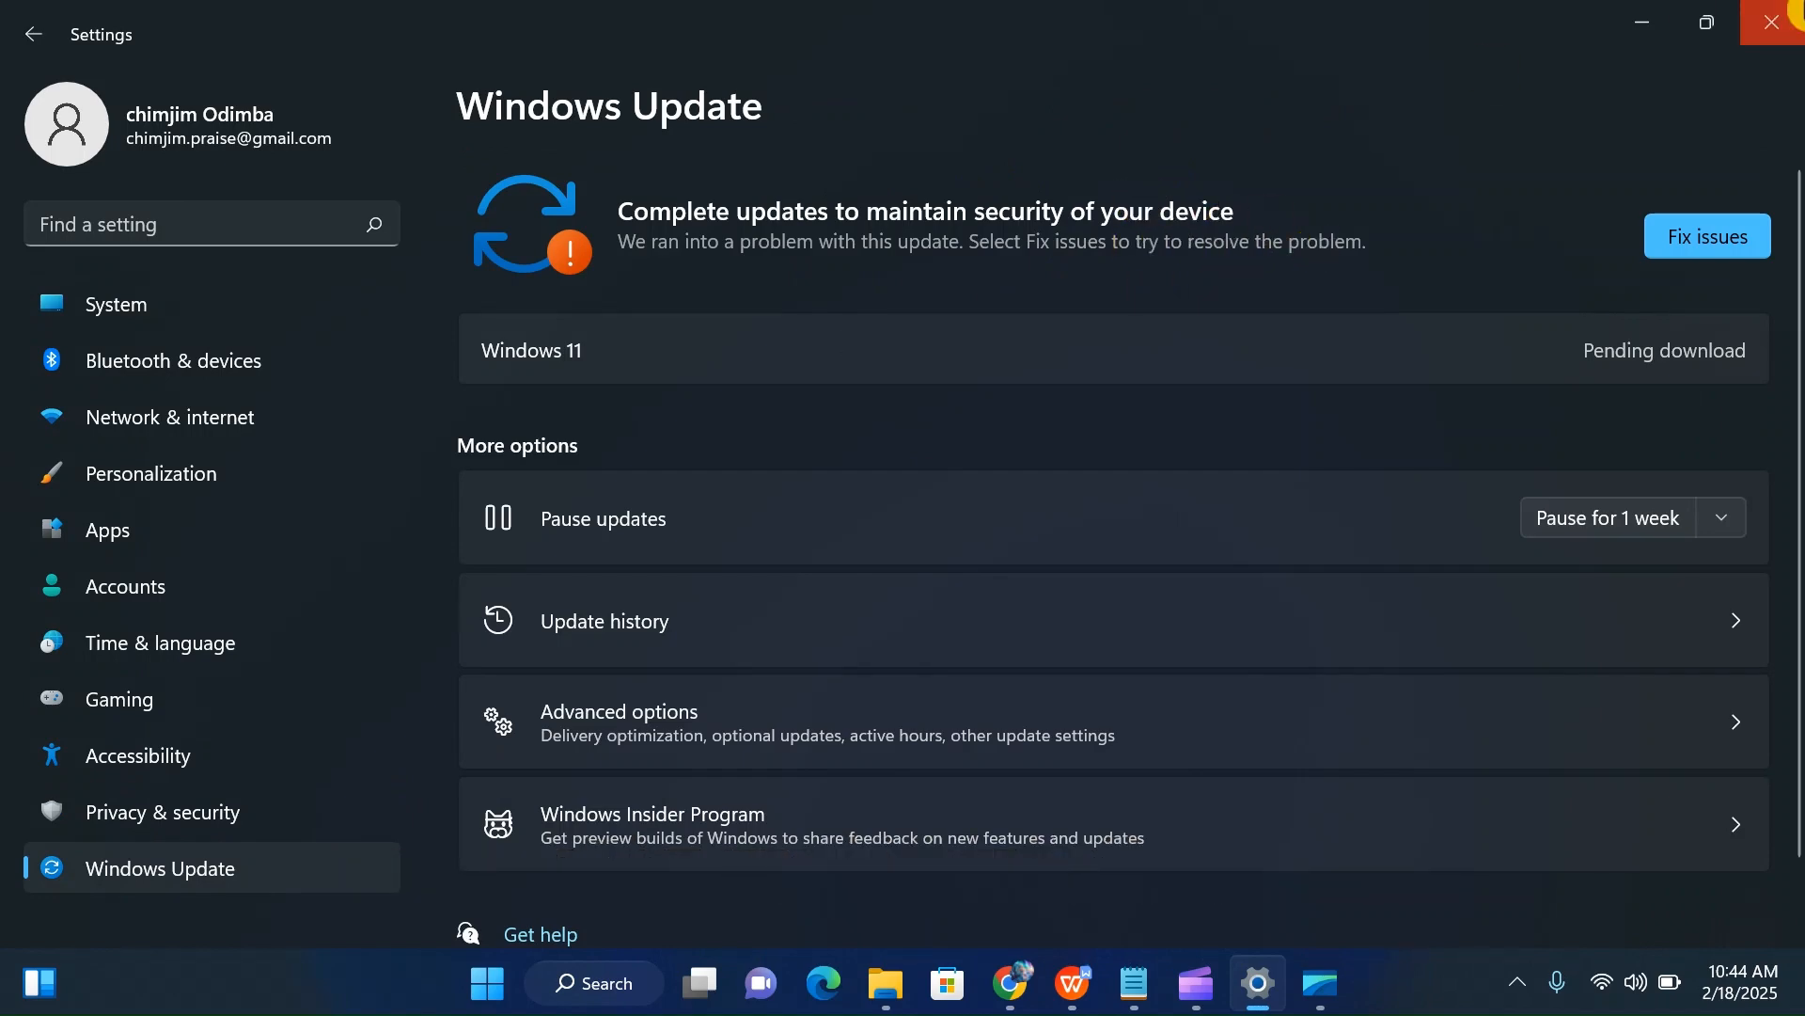
click(1792, 13)
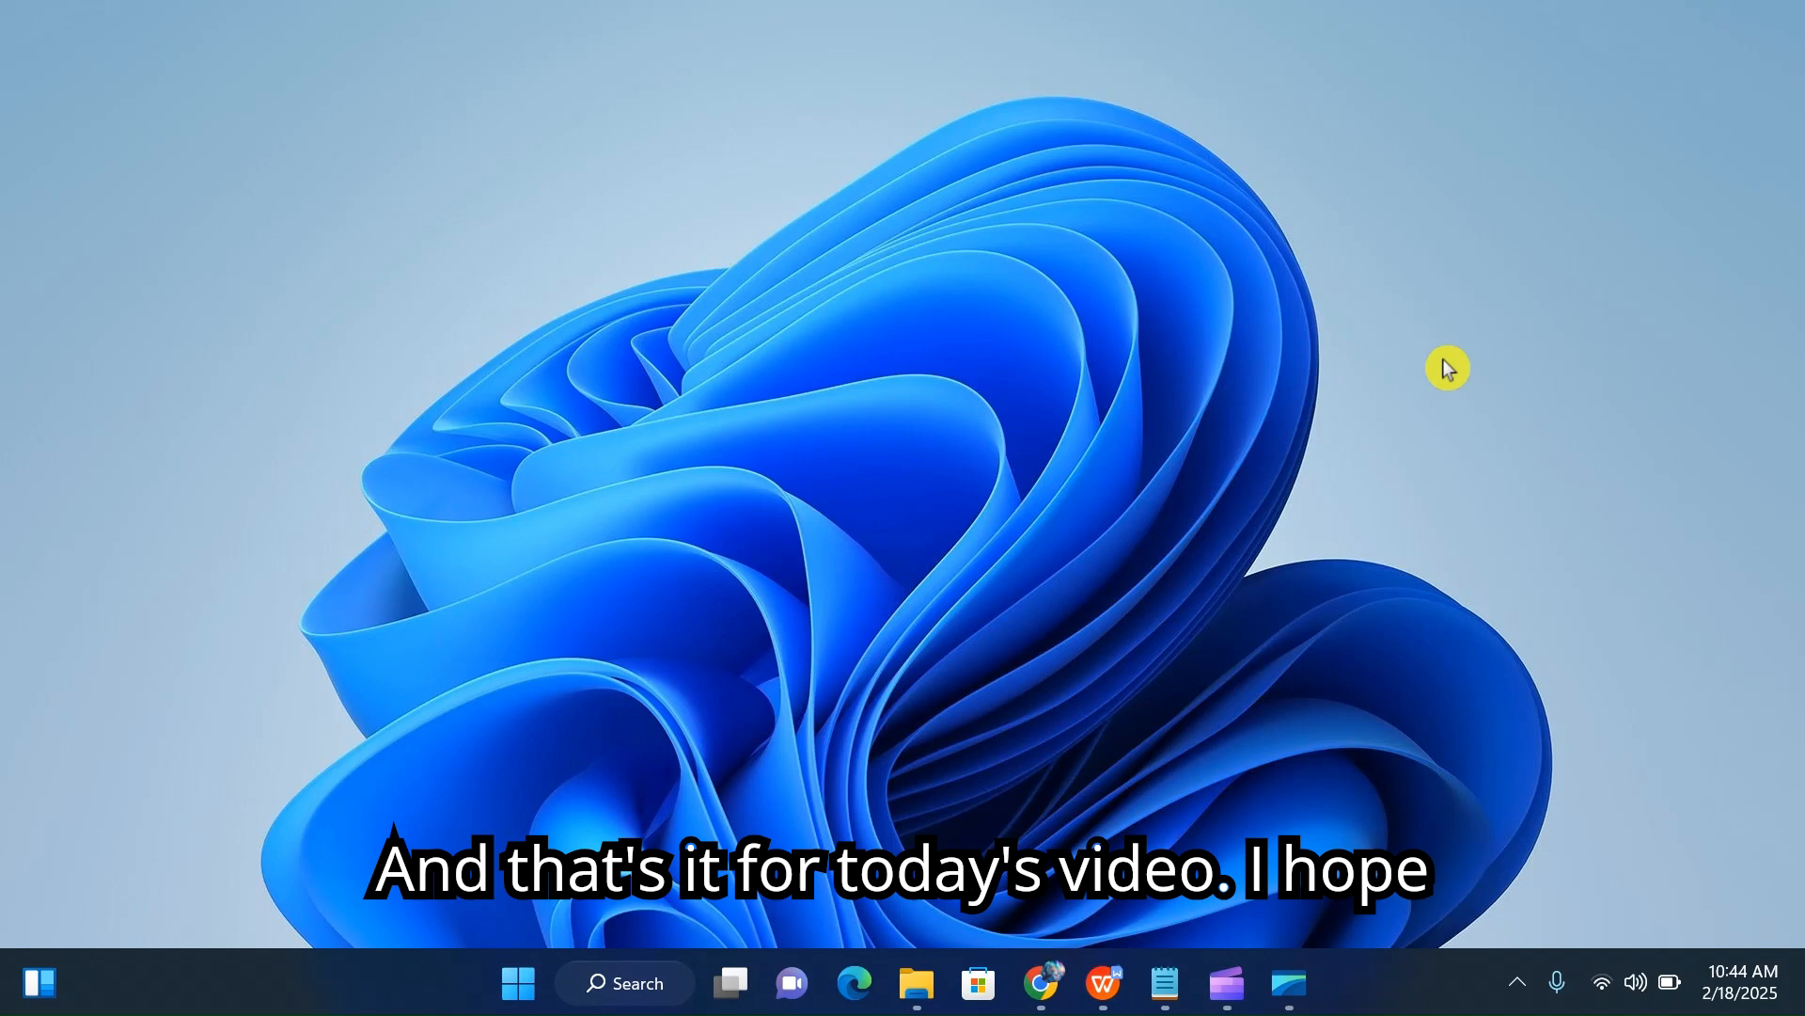